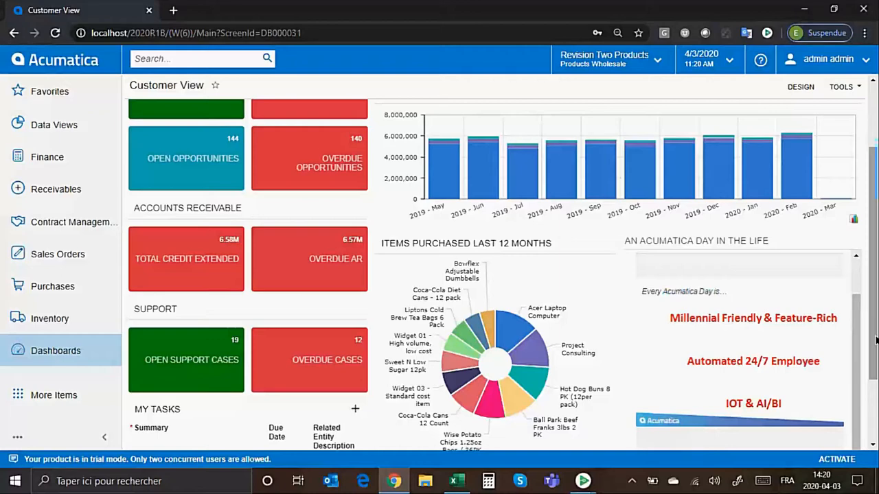
Drill down from the dashboard's Overdue AR figure into its underlying customer summary.
scroll(875, 339, up, 3)
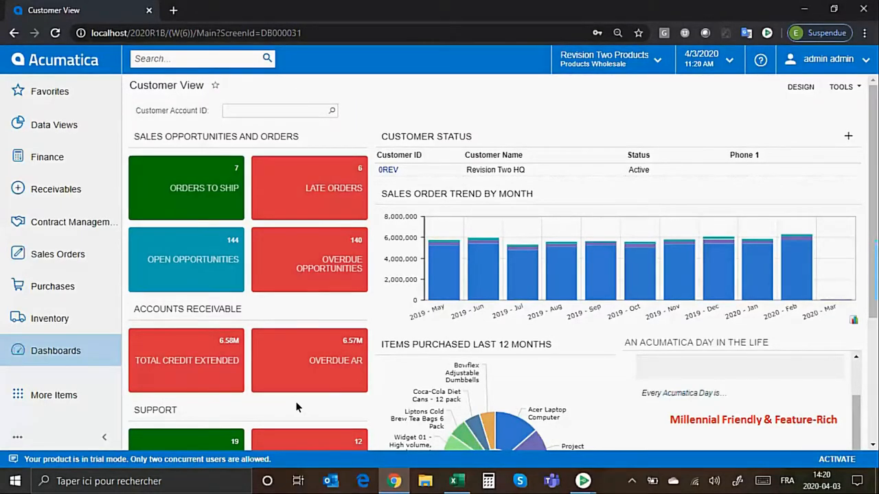
mouse_move(319, 358)
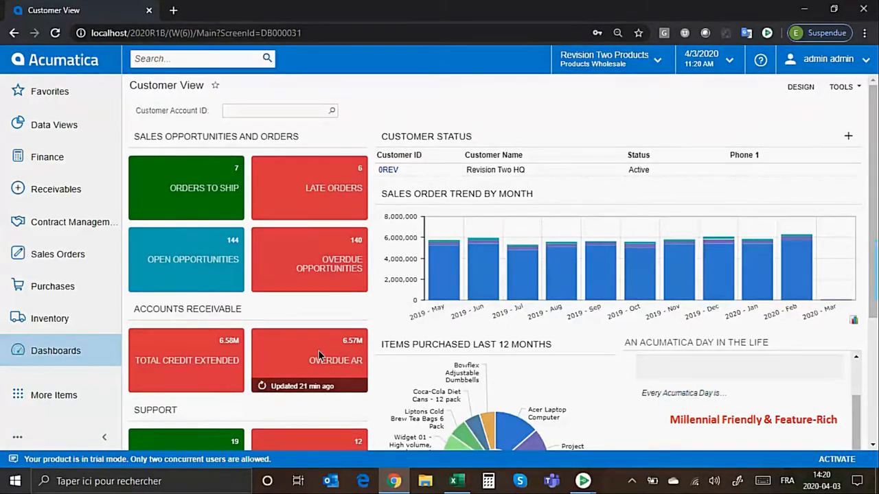
click(318, 354)
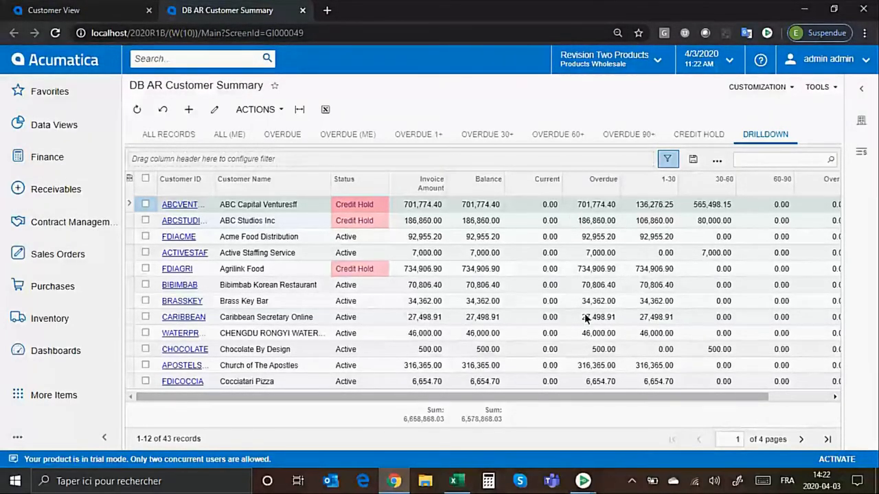
Filter the customer summary to records whose Overdue amount is greater than 0.
click(594, 220)
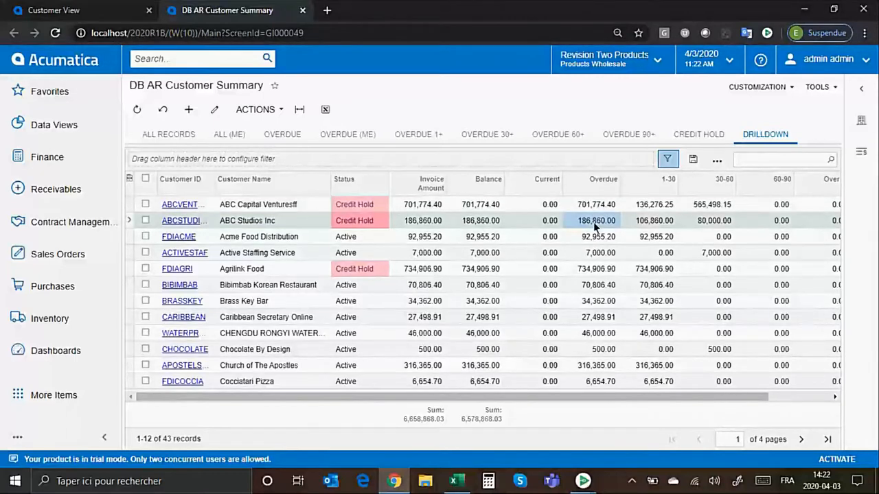
click(596, 236)
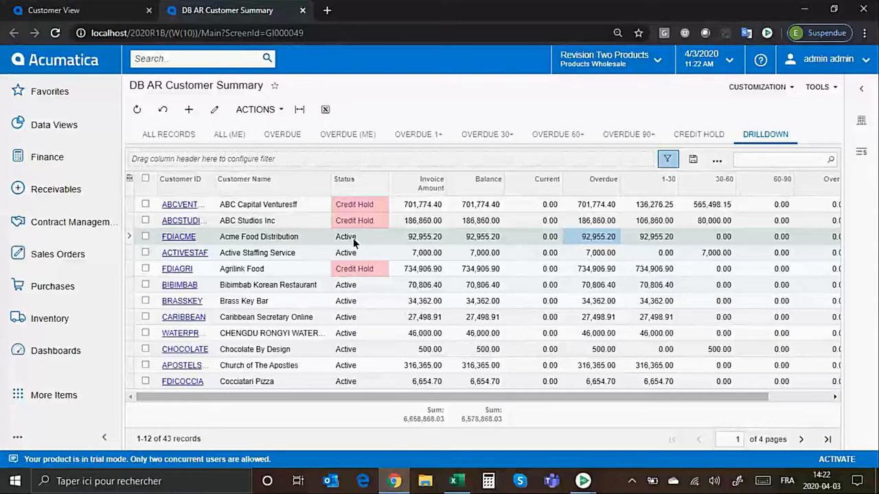
click(597, 182)
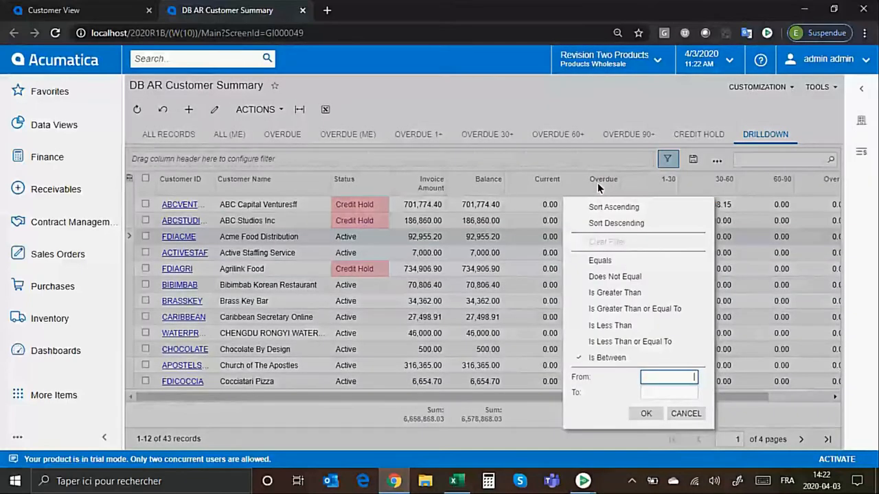
click(606, 293)
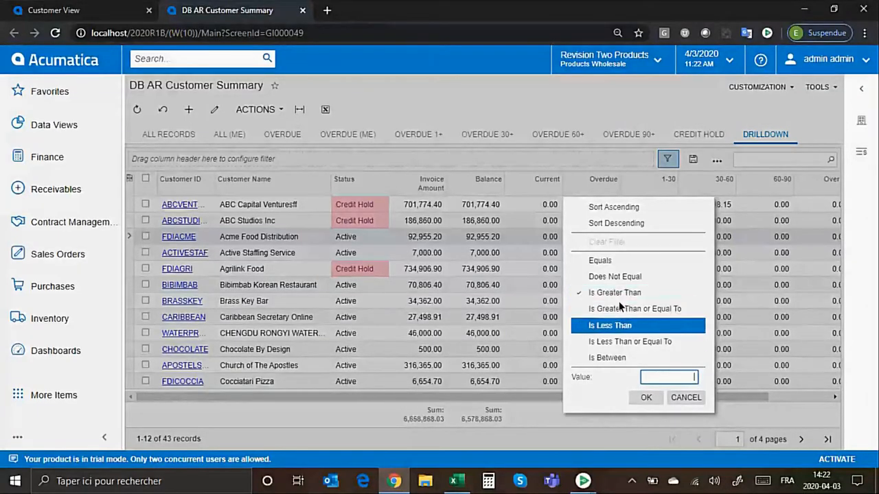
text(0)
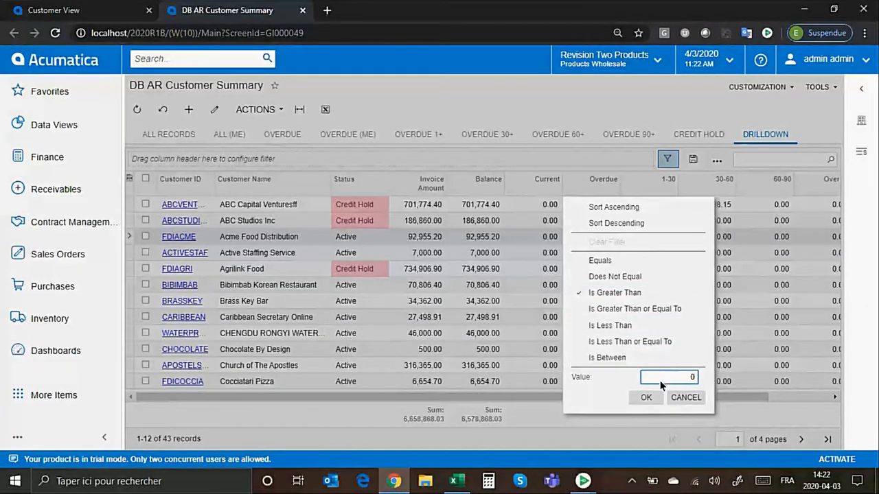
click(653, 398)
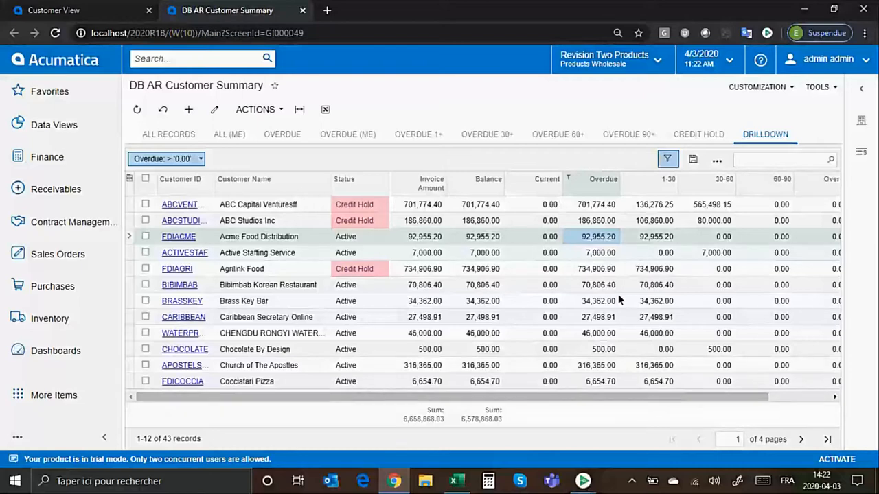
Mass-update the status of Acme Food Distribution and Active Staffing Service to Credit Hold, and reset the list to all records.
click(146, 236)
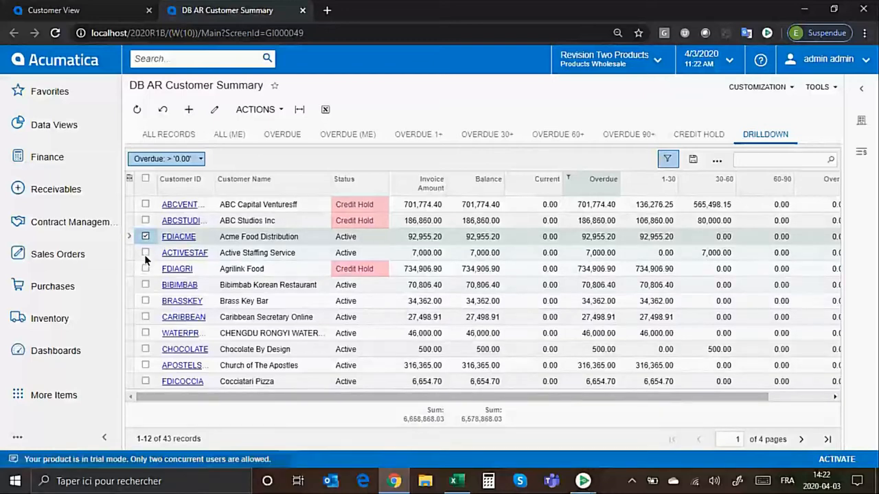
click(145, 253)
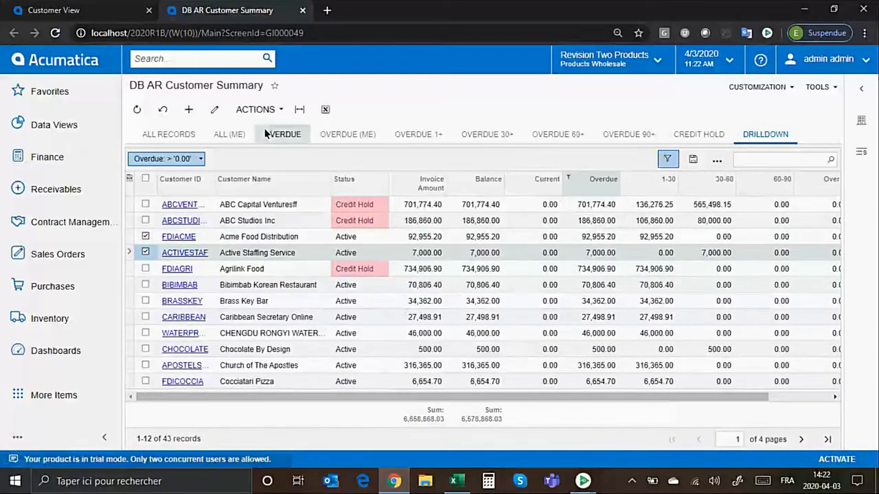
click(256, 109)
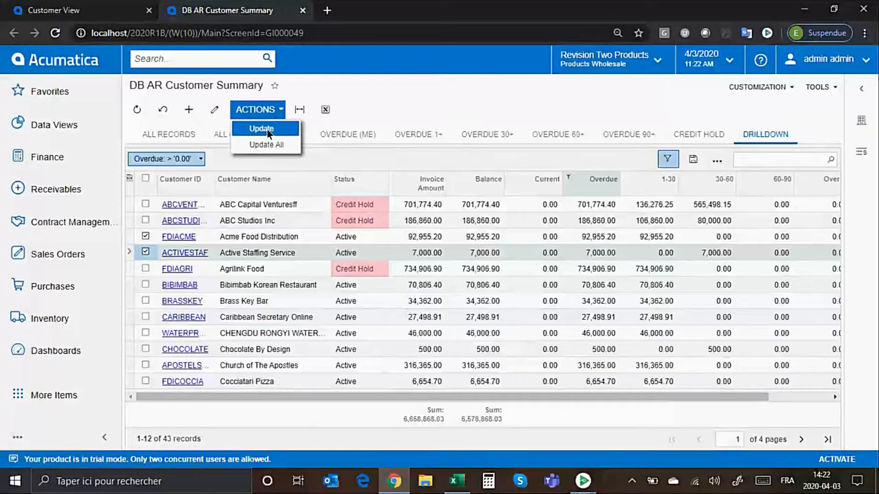
click(267, 130)
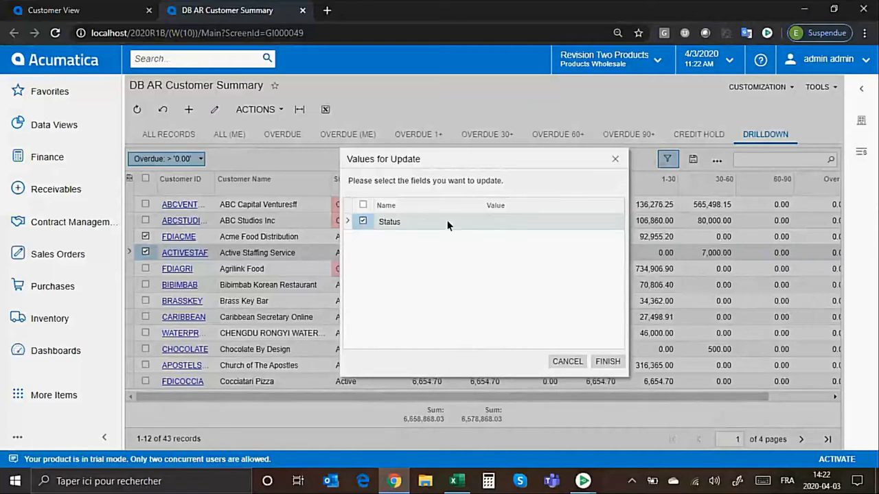
click(520, 224)
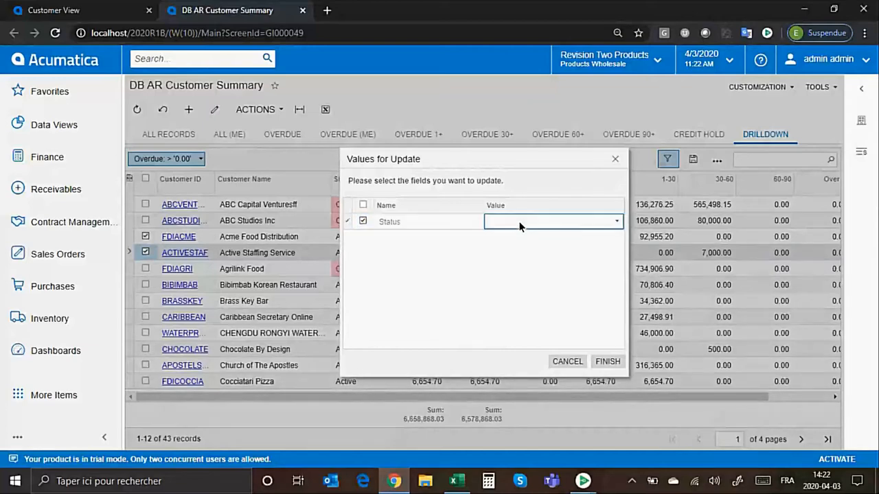
click(617, 222)
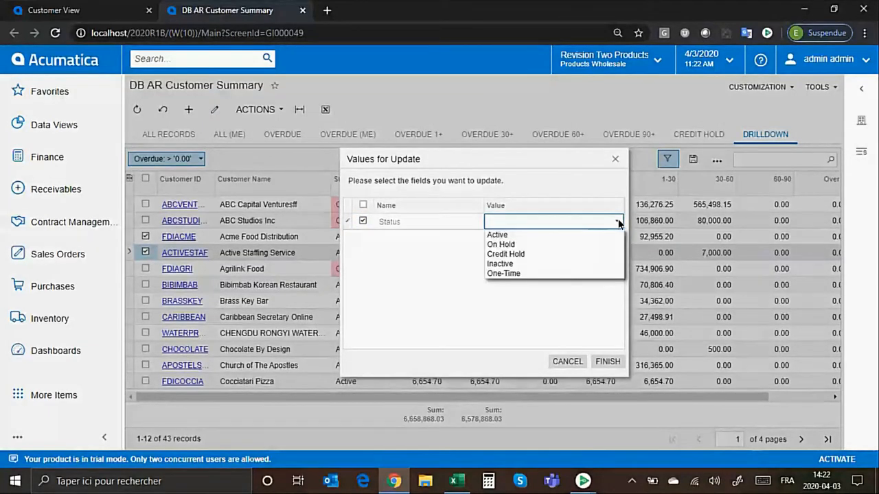
click(563, 253)
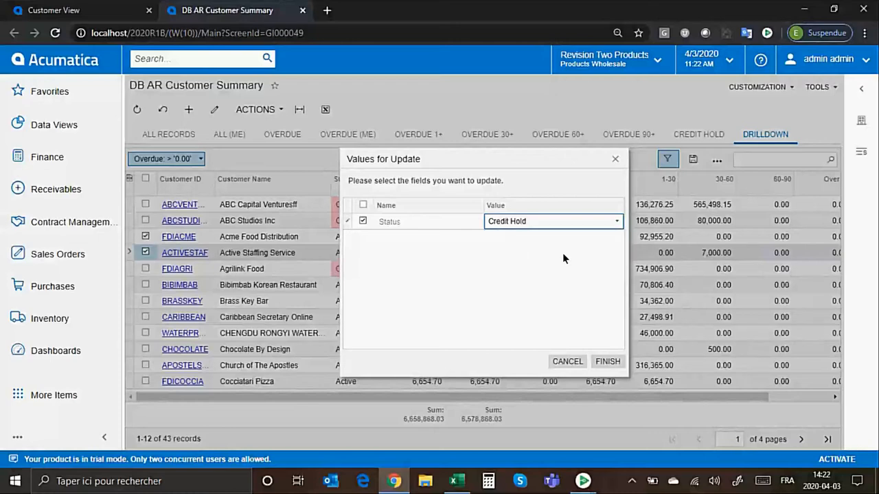
click(604, 360)
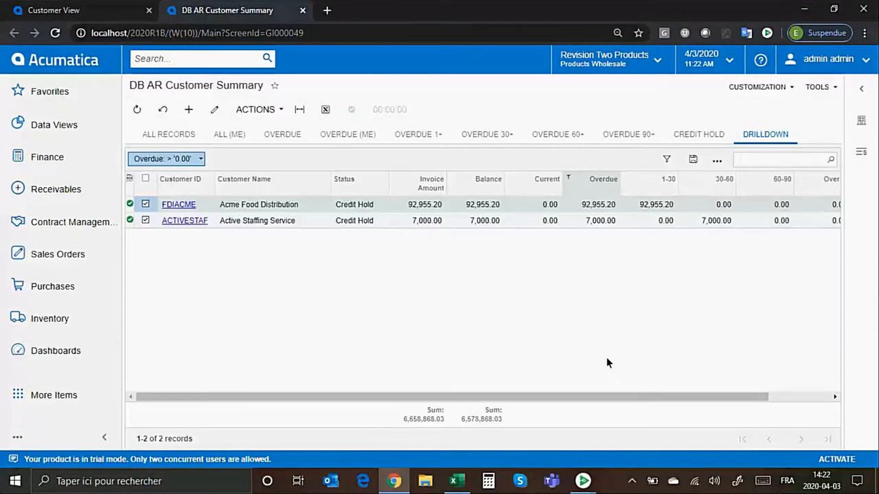
click(163, 111)
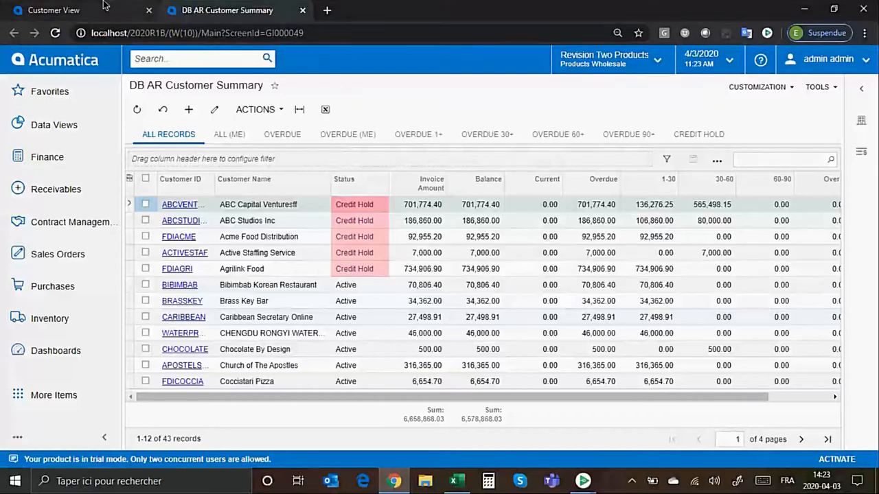
Inspect the Overdue AR widget's properties in the Customer View dashboard's design mode, and leave design mode without changing them.
click(75, 10)
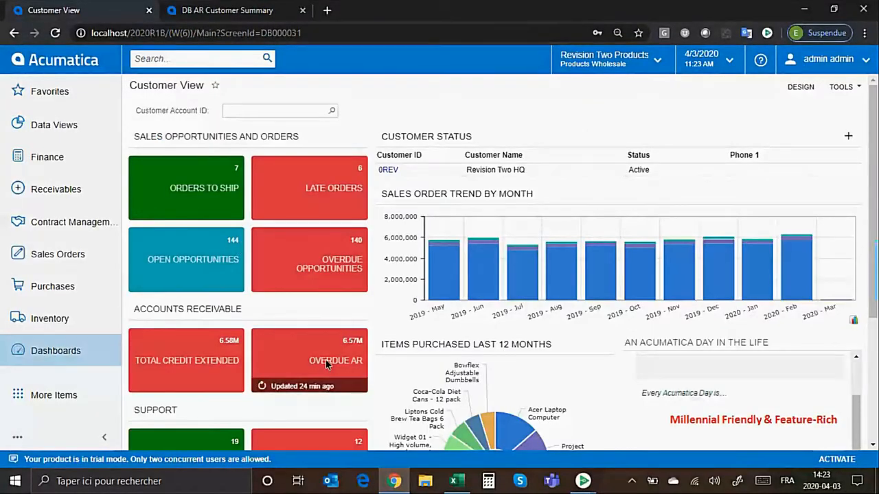
click(800, 86)
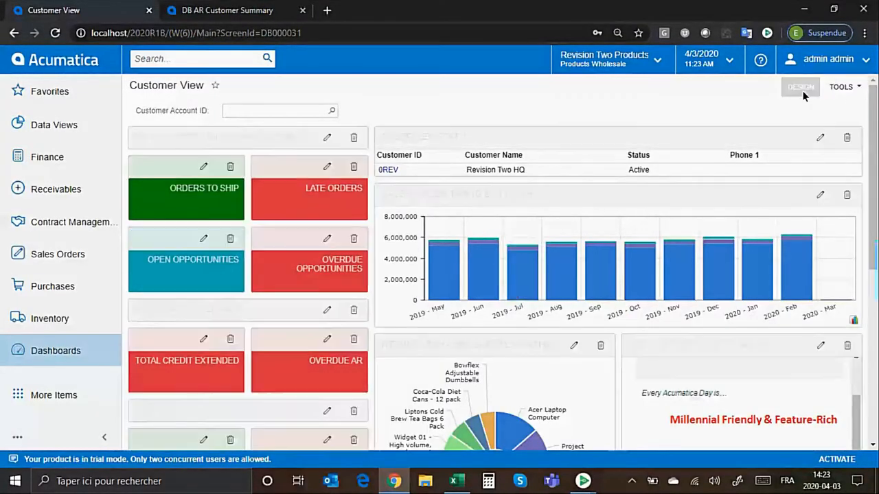
click(327, 340)
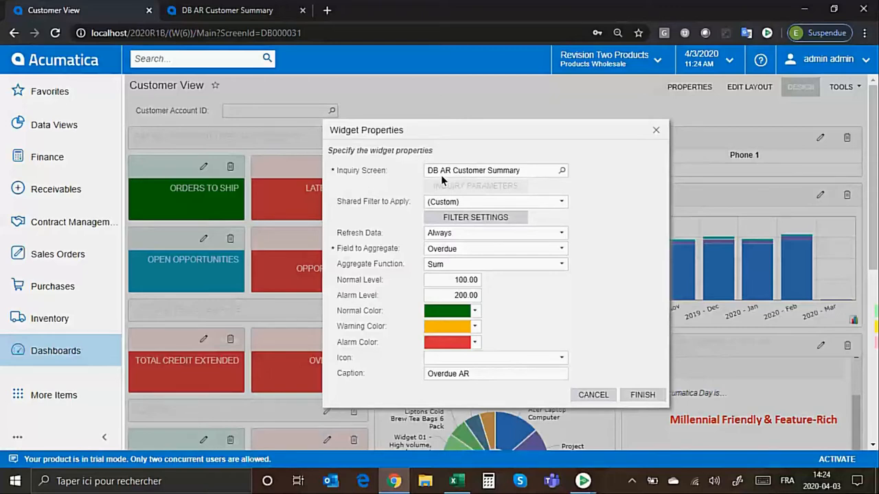
click(435, 279)
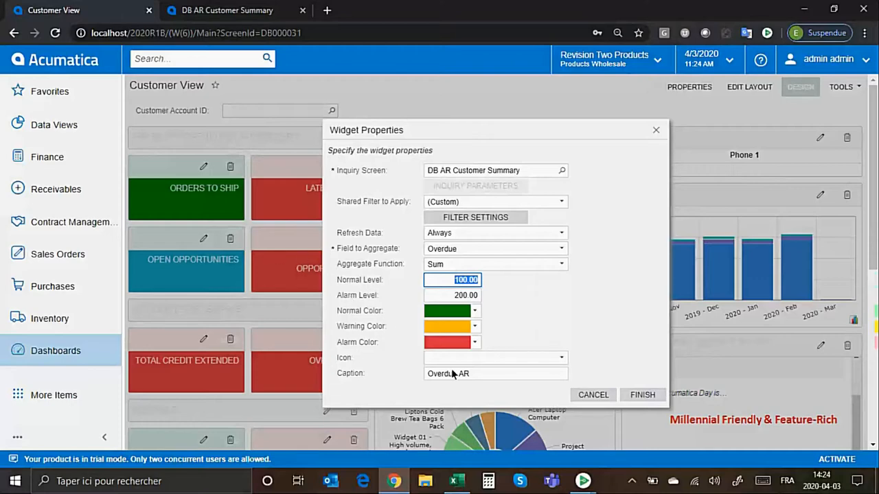
click(593, 394)
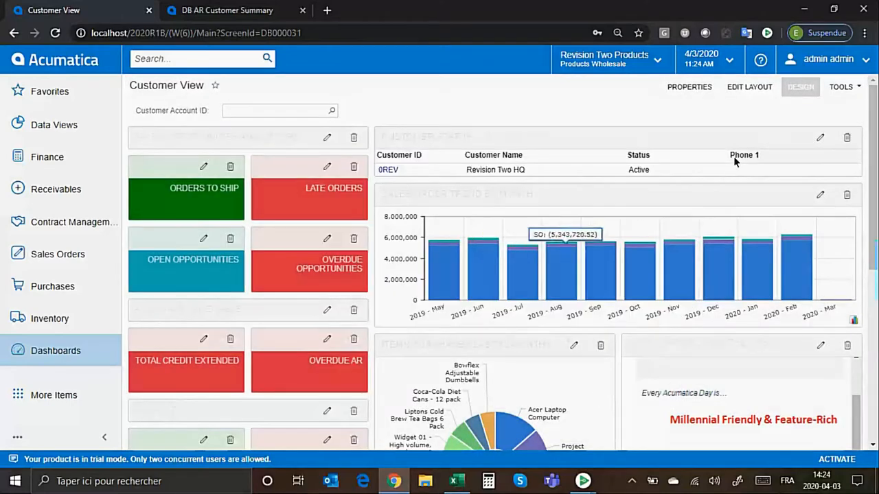
click(798, 87)
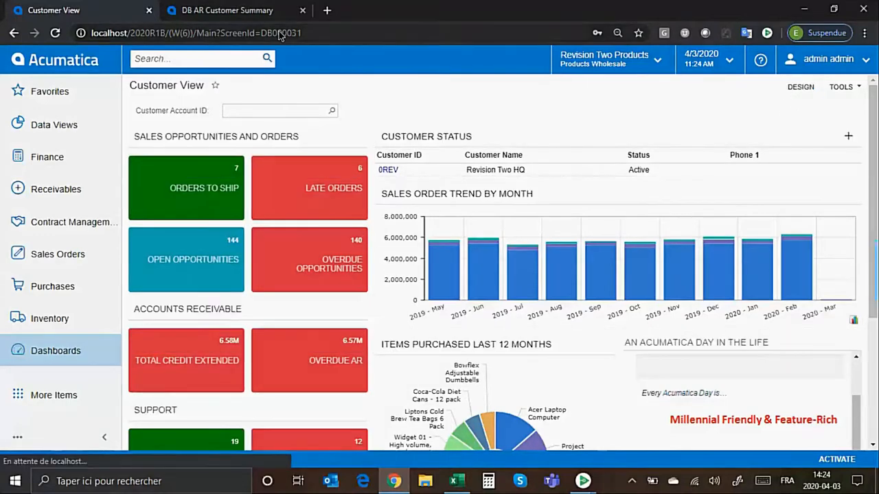
Return to DB AR Customer Summary and review ABCVENTURE's invoices and current balance in the Customer Details side view.
click(261, 11)
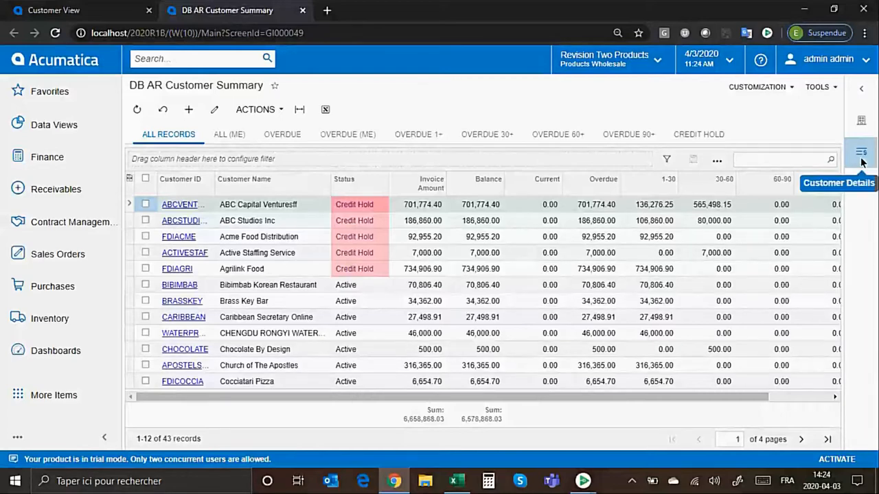
click(468, 206)
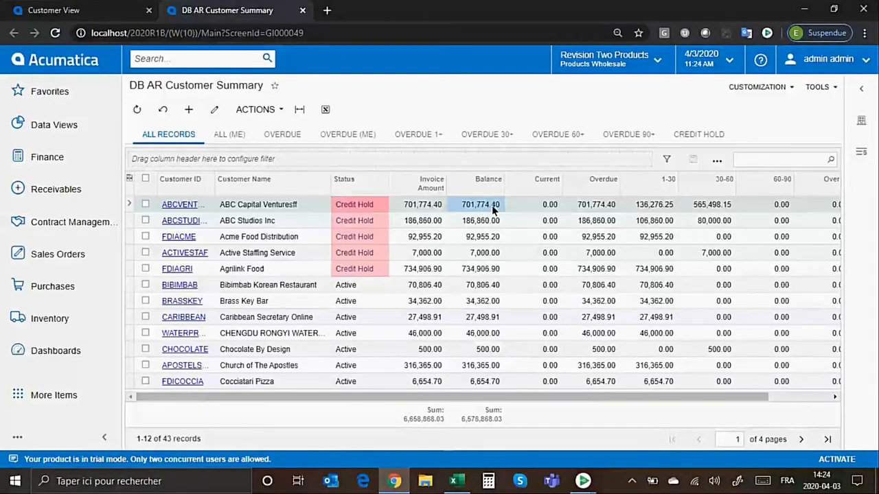
click(862, 153)
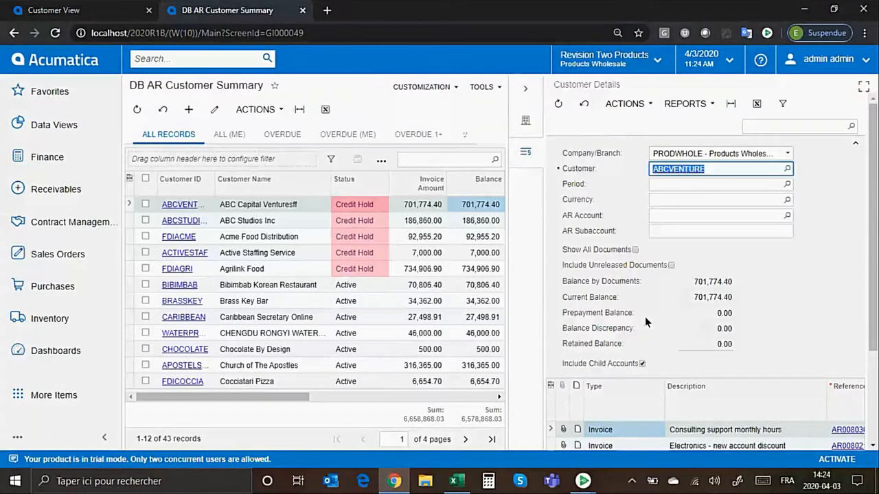
scroll(644, 321, down, 2)
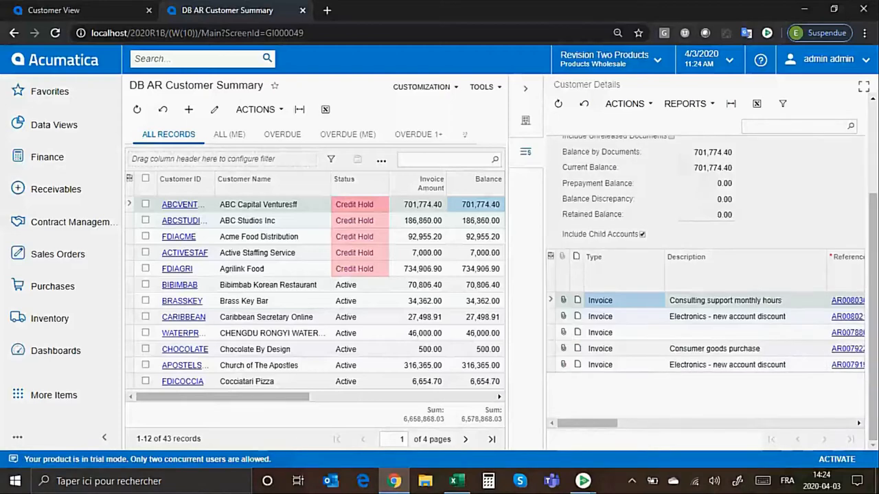
drag(577, 424, 656, 424)
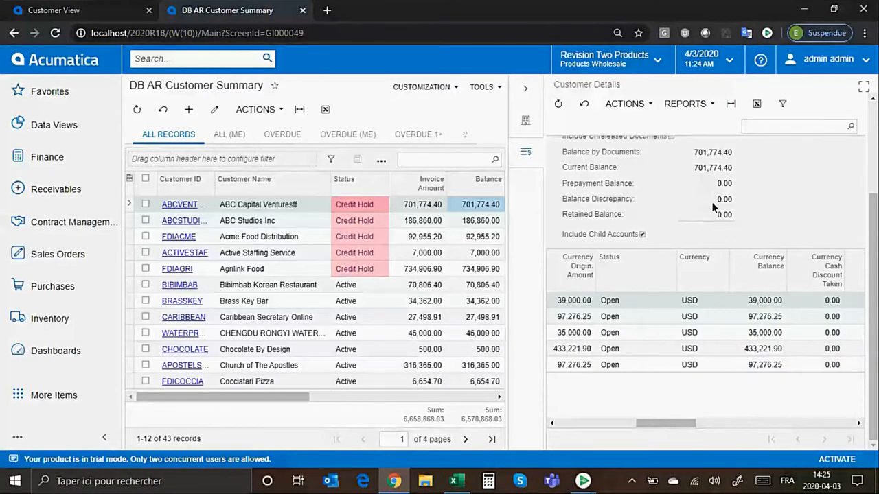
click(721, 167)
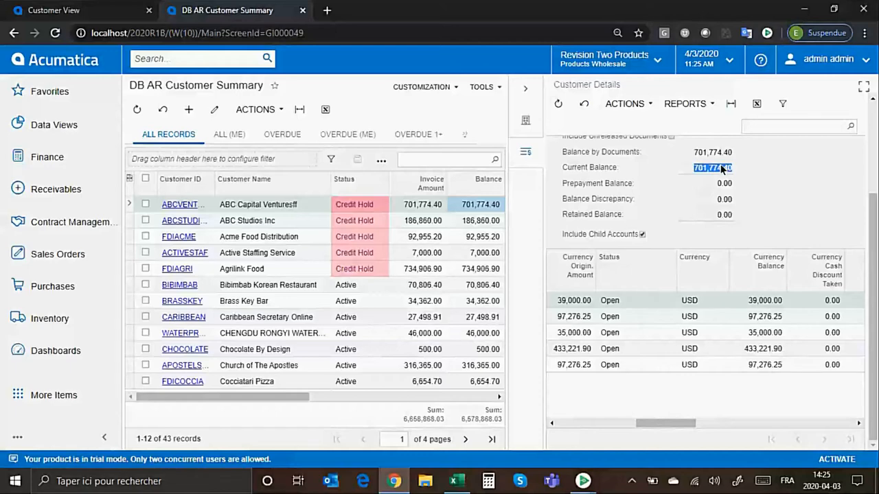
Review Active Staffing Service's invoice details in both side and full-screen view, and display its customer record beside the list.
click(437, 252)
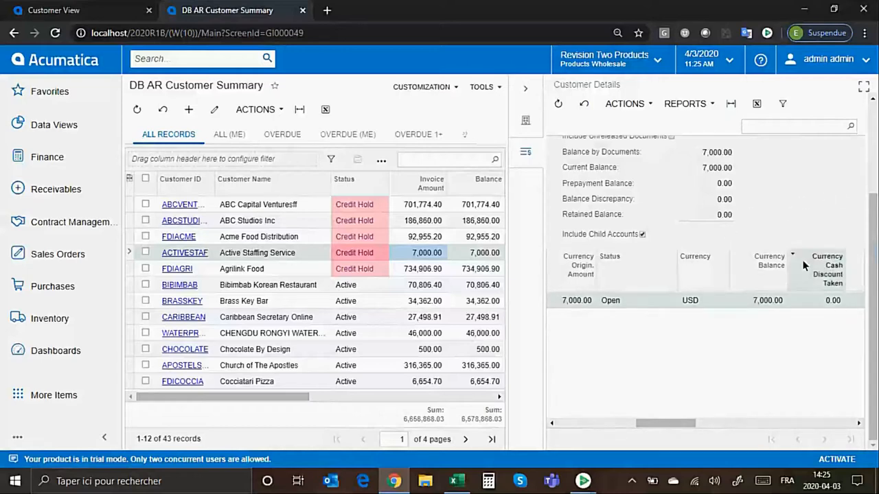
drag(653, 422, 572, 426)
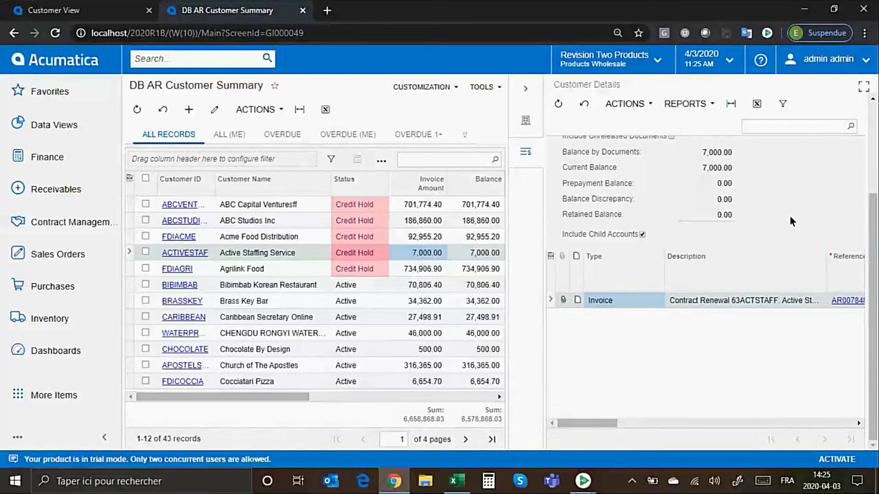
click(864, 87)
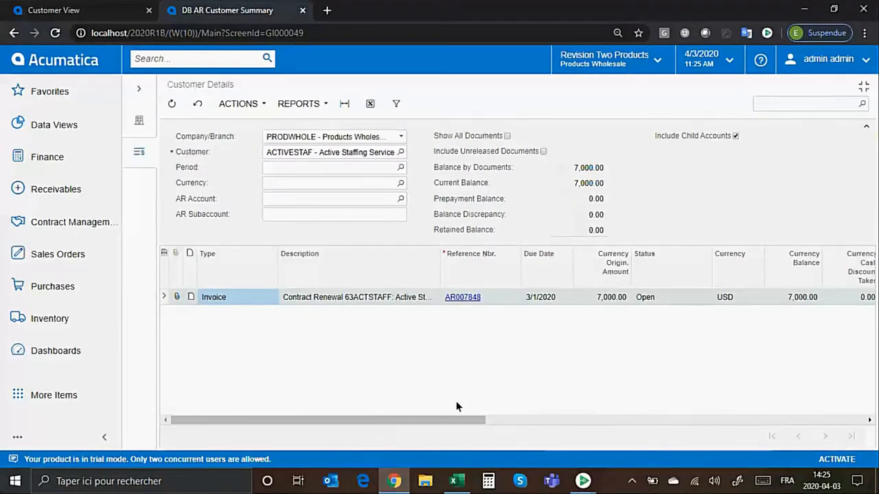
drag(450, 421, 405, 424)
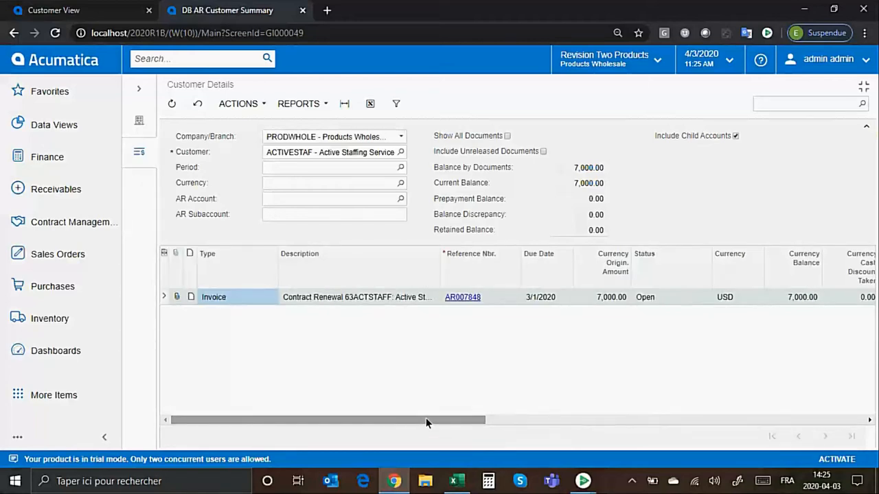
click(864, 86)
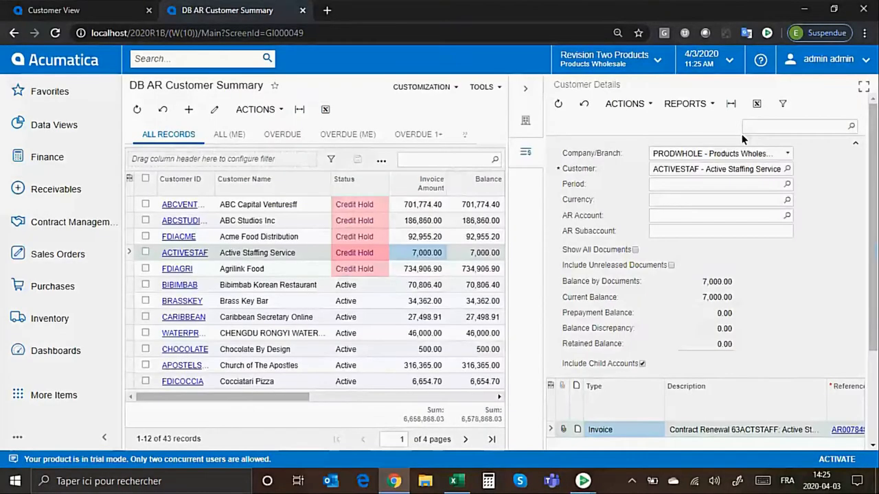
click(522, 148)
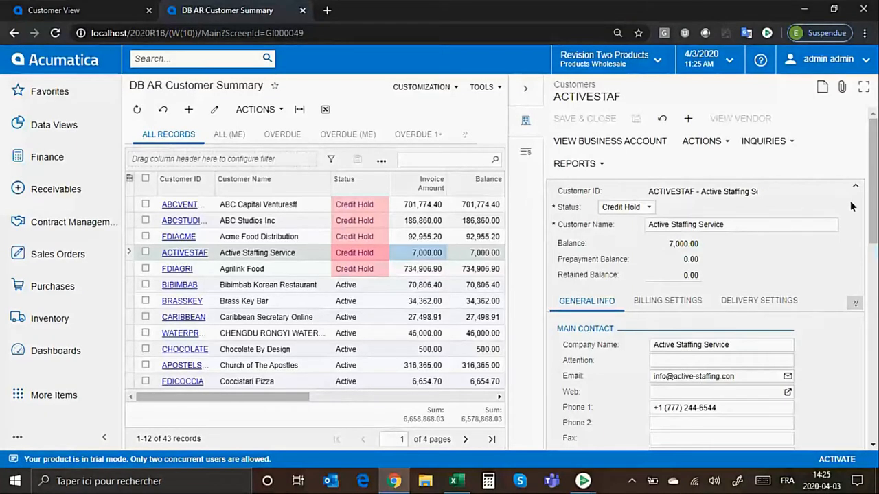
Add the record note "This customer promises..." to Agrilink Food's customer record in the side view.
drag(871, 208, 873, 240)
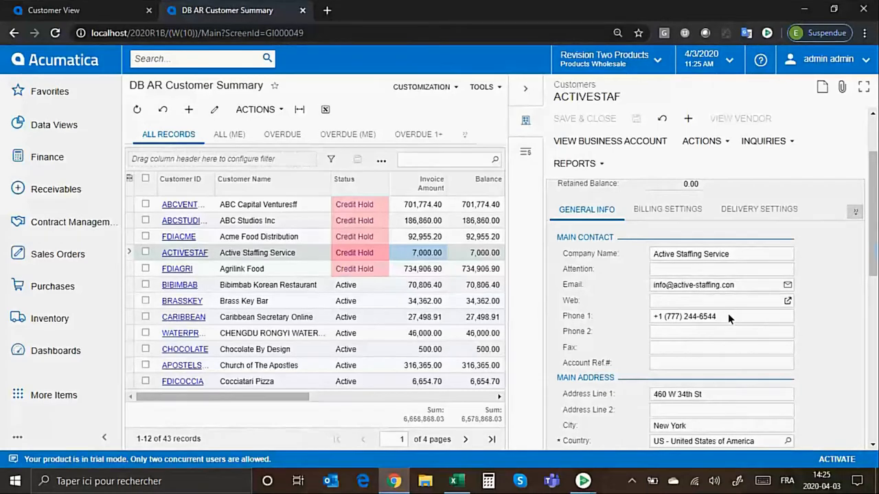
click(442, 269)
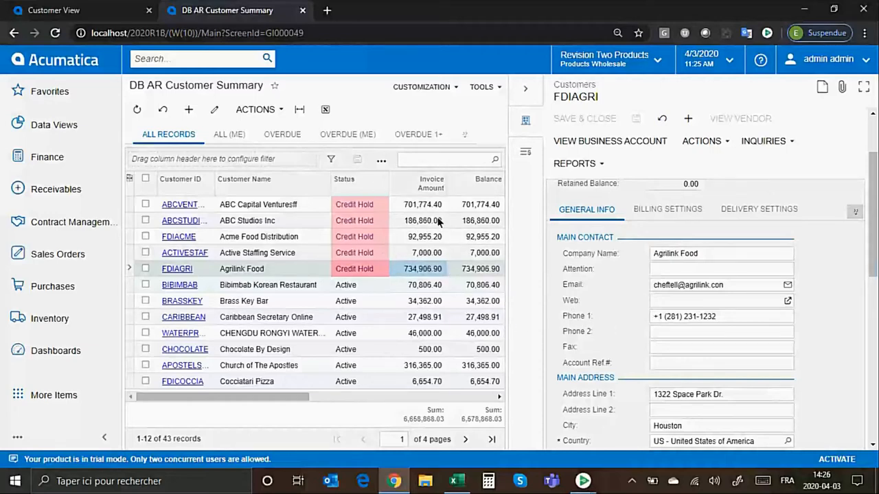
click(821, 86)
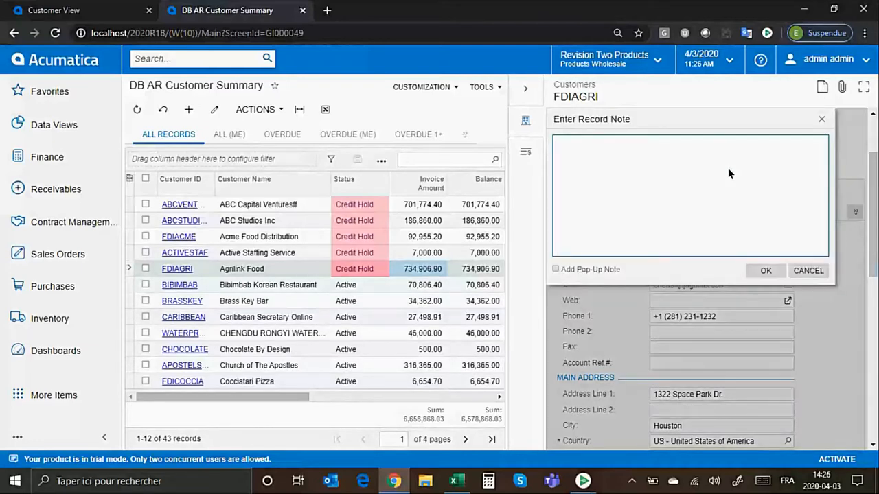
text(This customer promise)
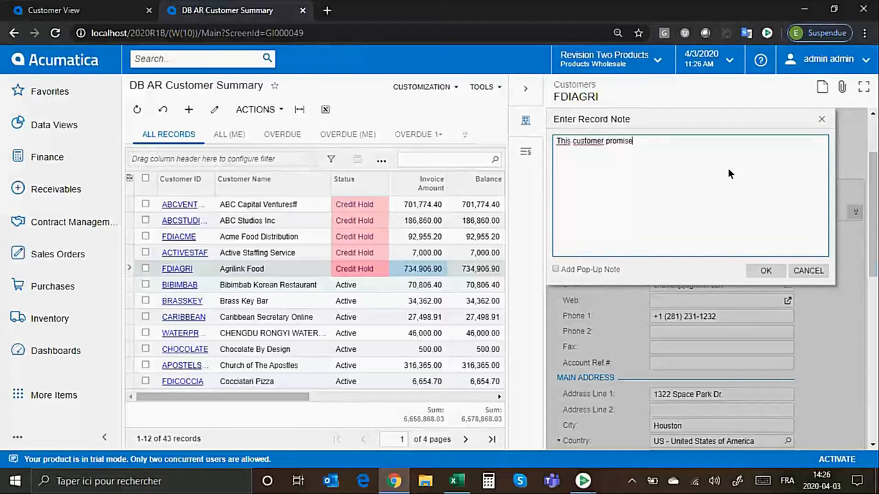
text(s...)
click(765, 271)
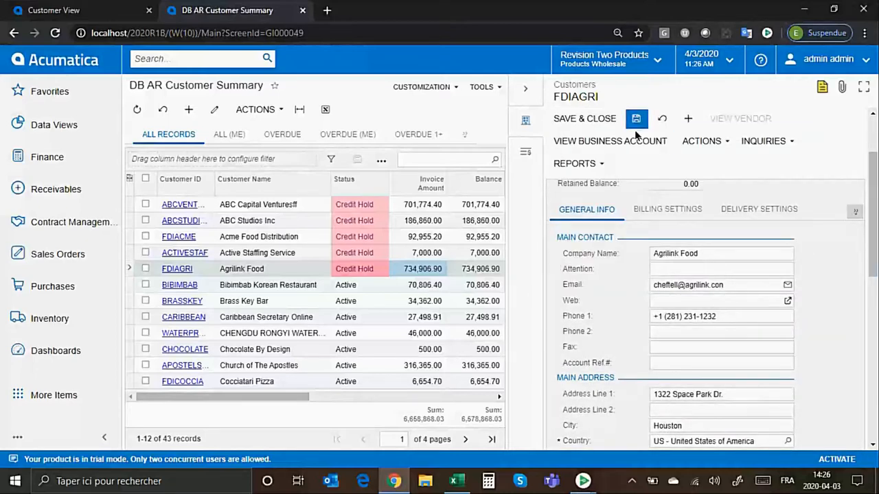
Display Bibimbab Korean Restaurant's customer record beside the list, look through its available reports, and collapse the side view.
click(441, 289)
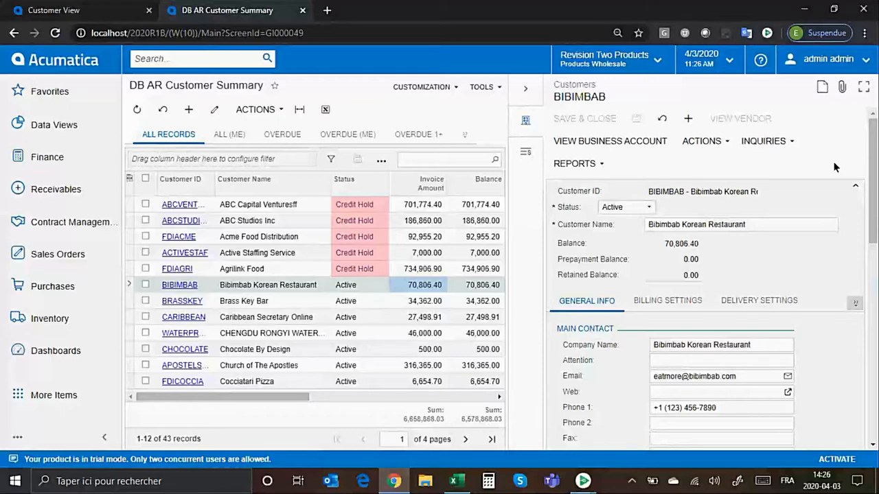
click(595, 164)
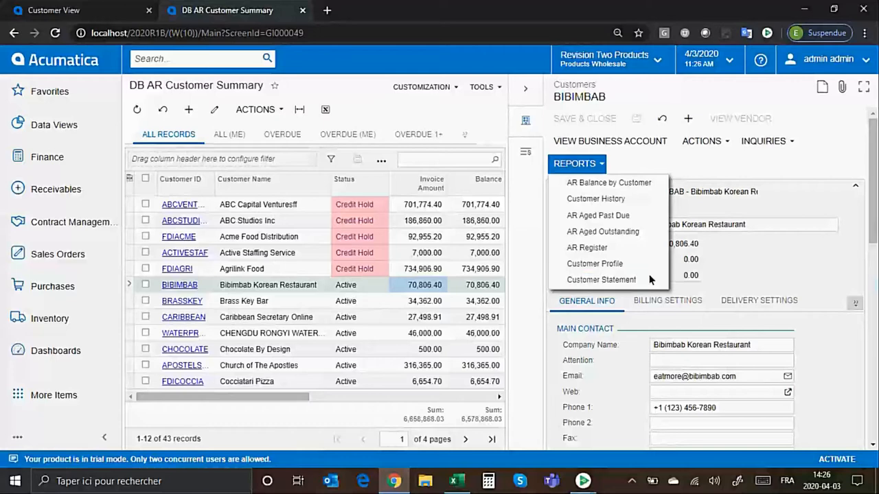
click(763, 252)
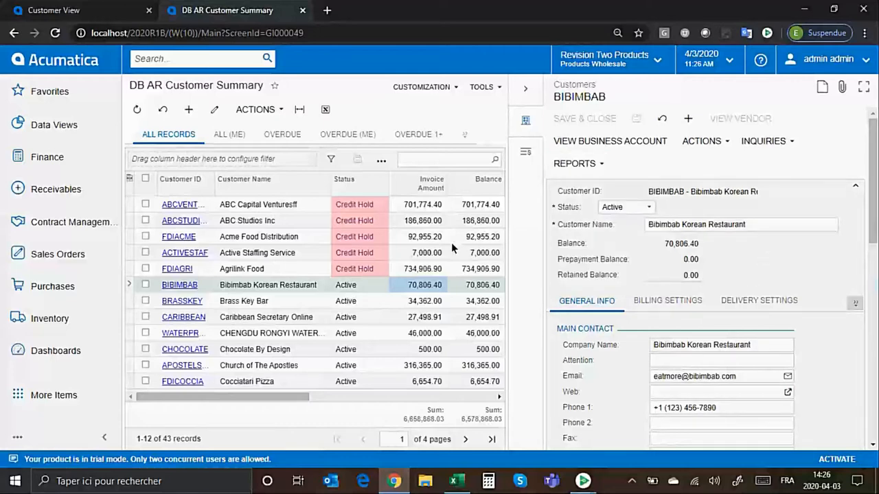
click(526, 92)
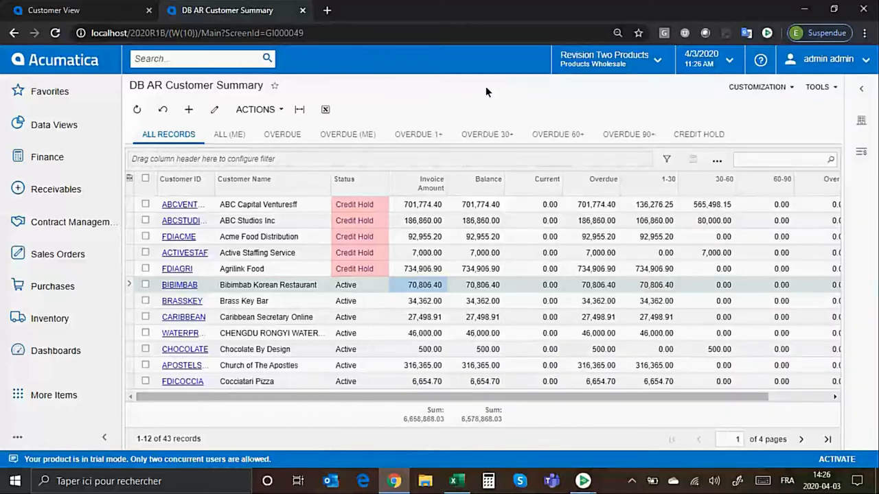
Export the customer list to Excel, total the Balance column in F45 with a sum of F2:F44, and return to Acumatica.
click(324, 111)
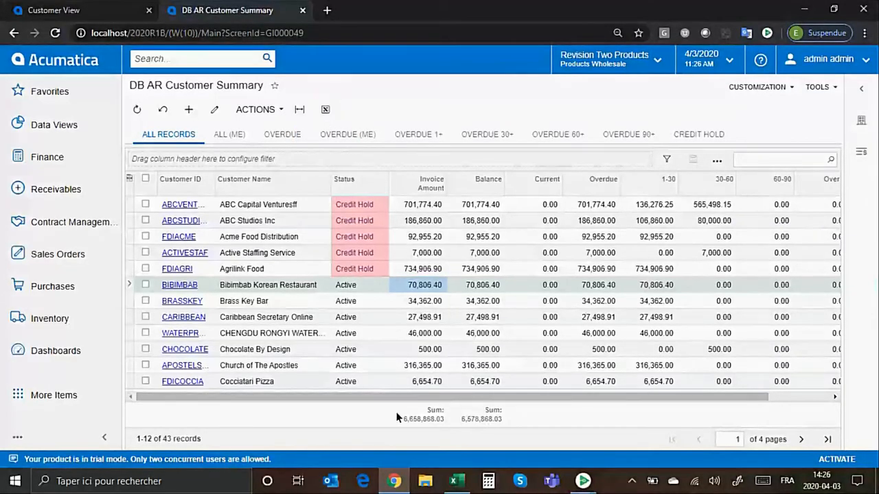
click(455, 484)
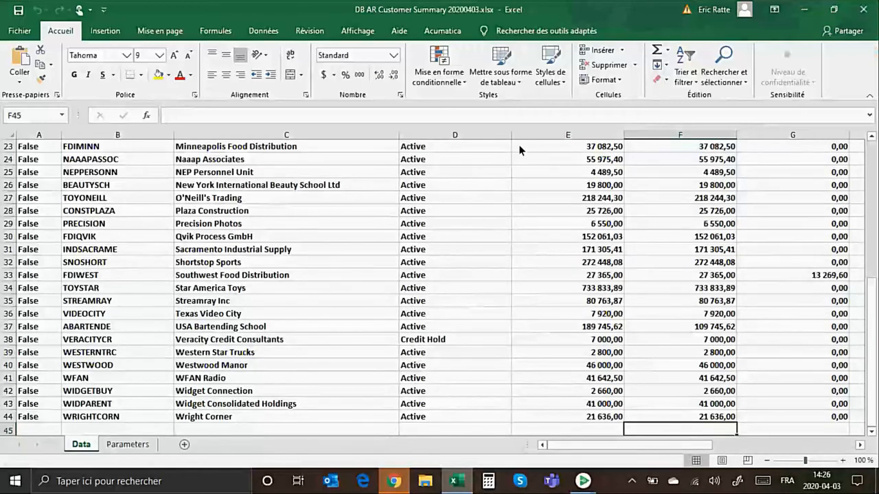
click(659, 50)
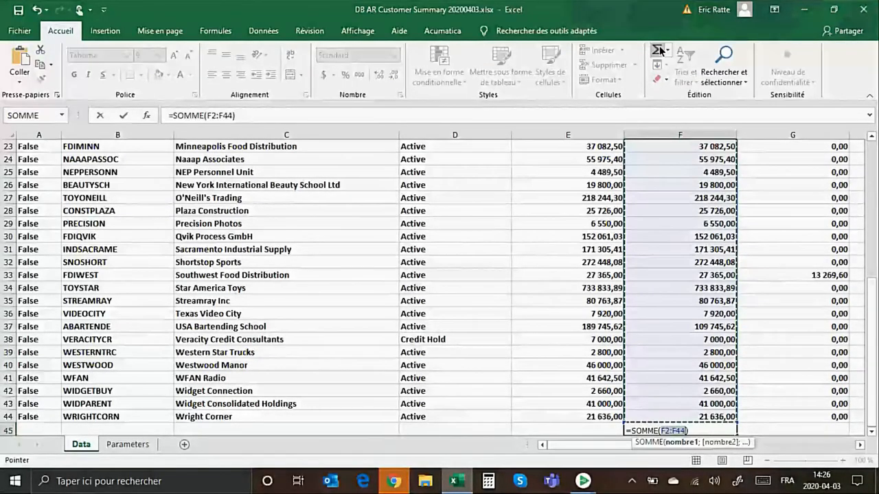
key(Return)
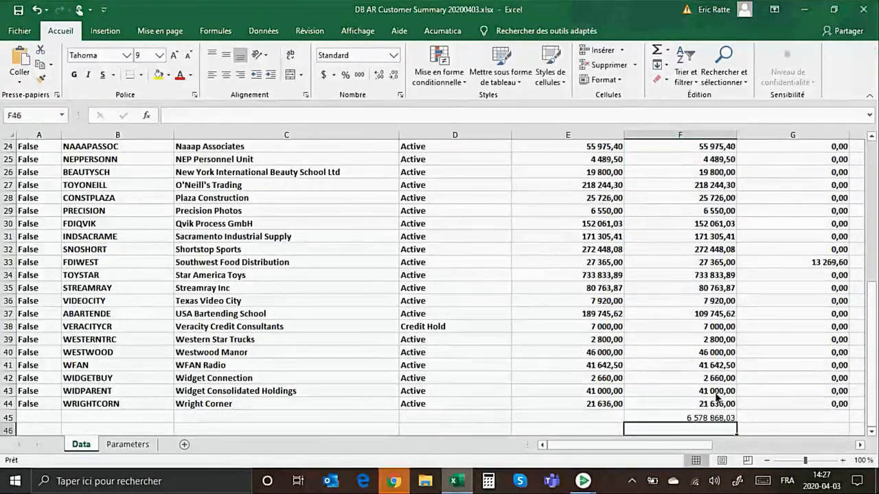
key(Up)
scroll(729, 177, up, 8)
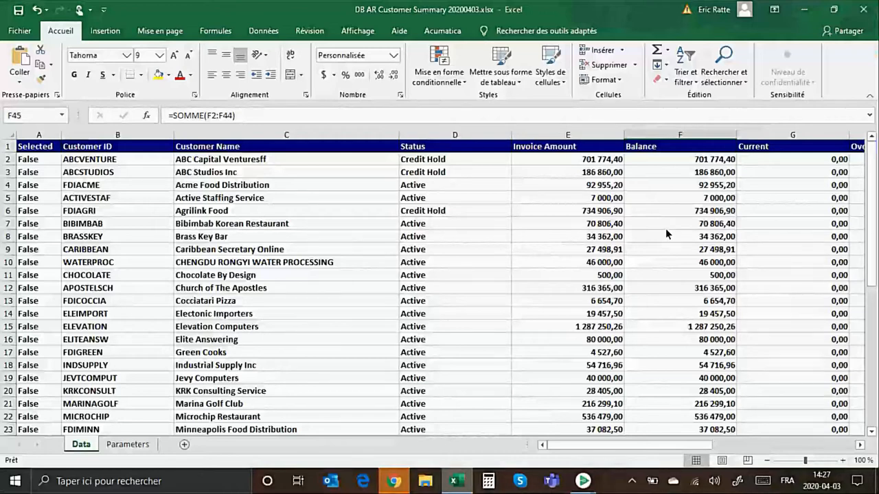
click(805, 10)
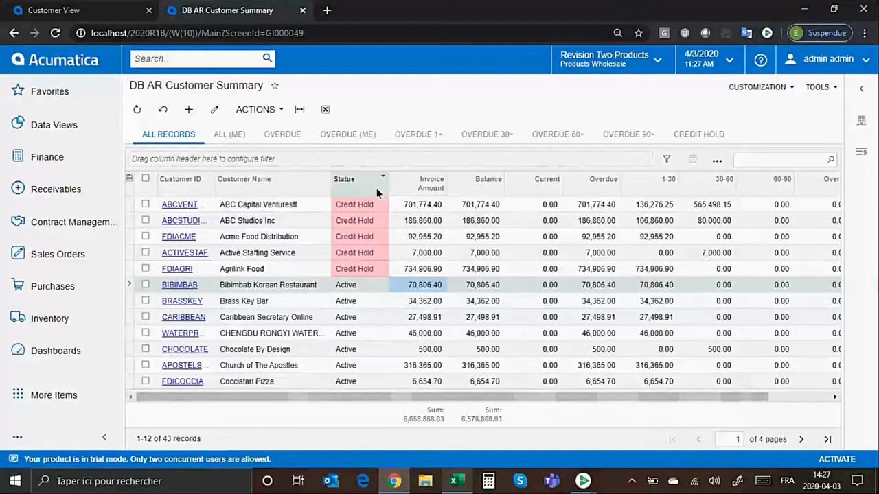
Move the Status column between Customer ID and Customer Name, and remove the 30-60 column from the list.
drag(372, 184, 227, 184)
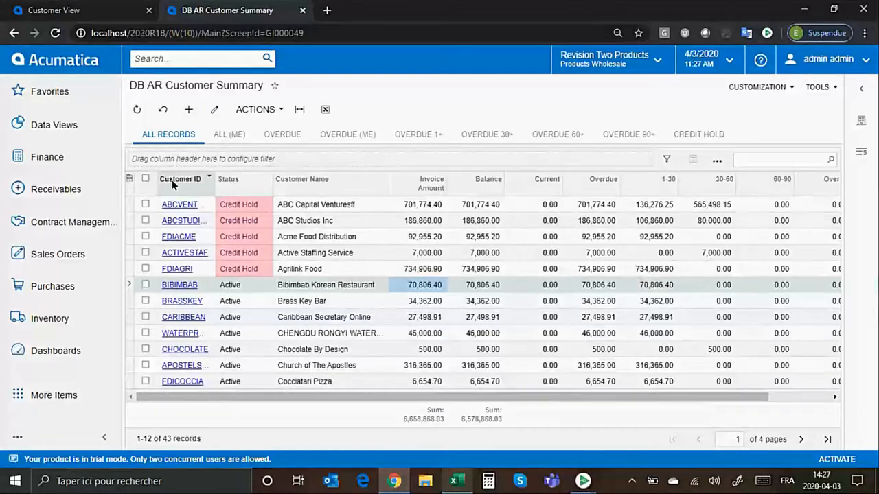
click(130, 179)
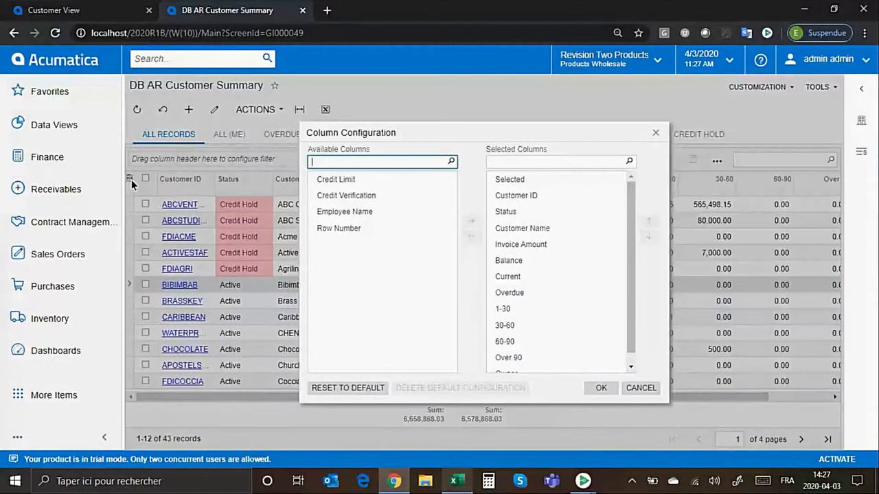
double_click(558, 323)
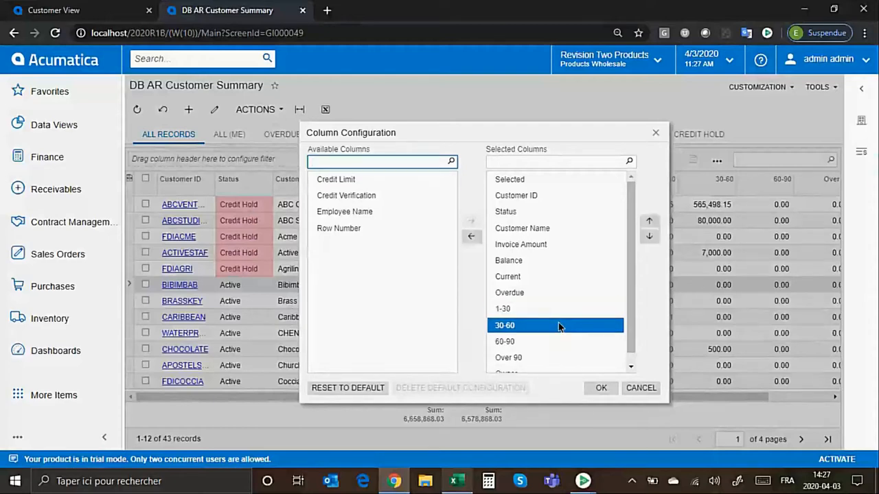
click(601, 386)
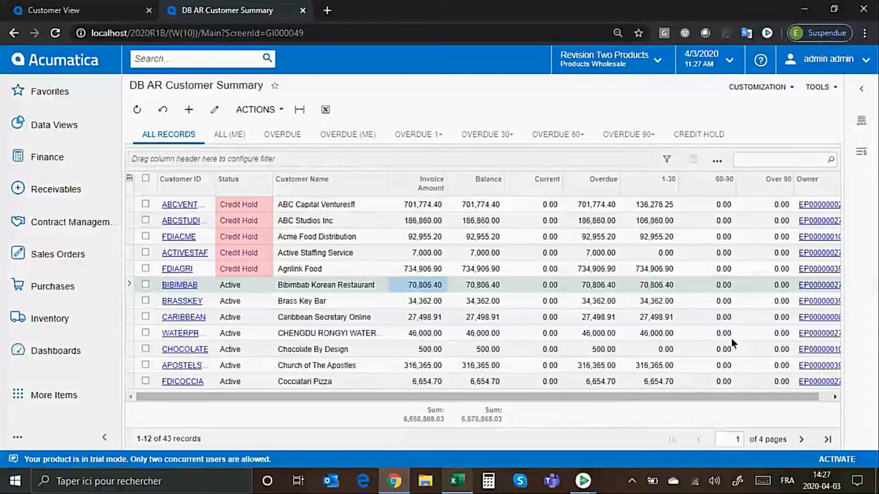
mouse_move(714, 195)
mouse_down()
mouse_move(544, 190)
mouse_move(641, 162)
mouse_move(685, 192)
mouse_up()
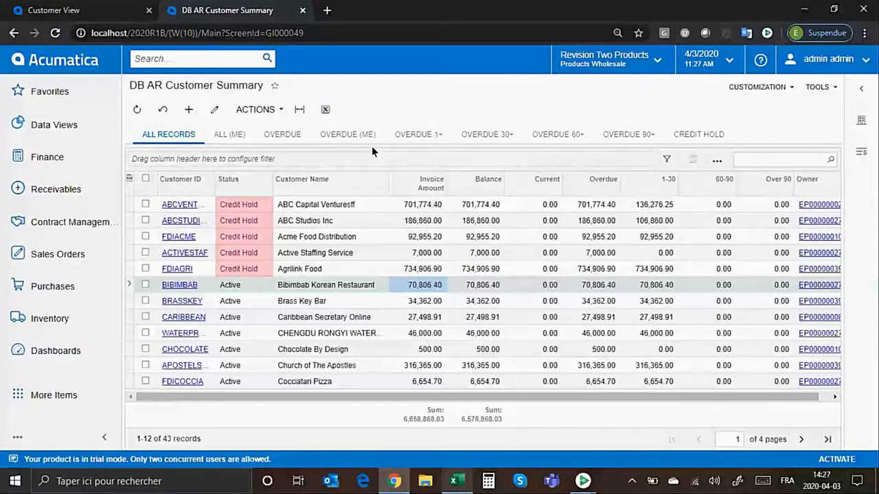
Review the customers under the Overdue 60+ and Credit Hold filters, and return to all records.
click(572, 134)
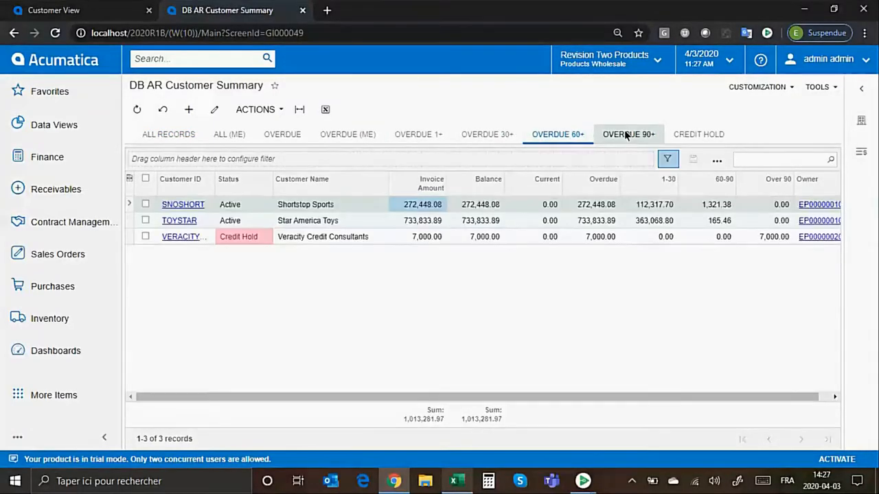
click(701, 134)
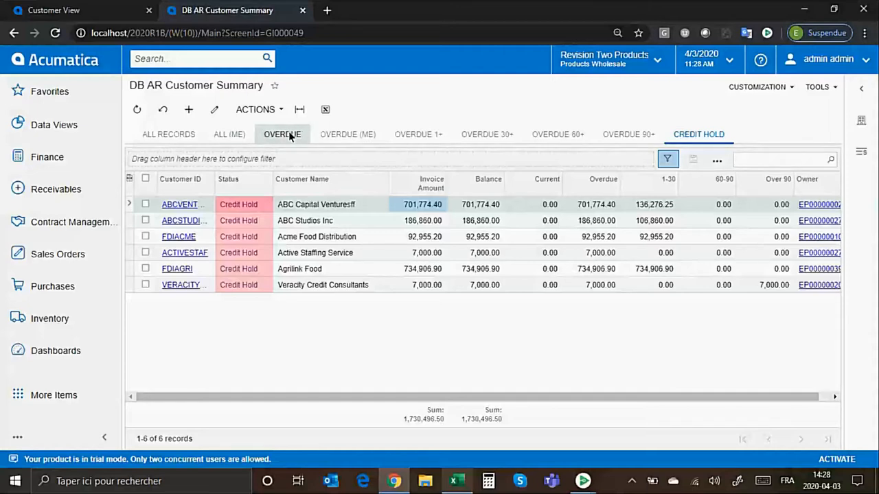
click(164, 138)
click(253, 286)
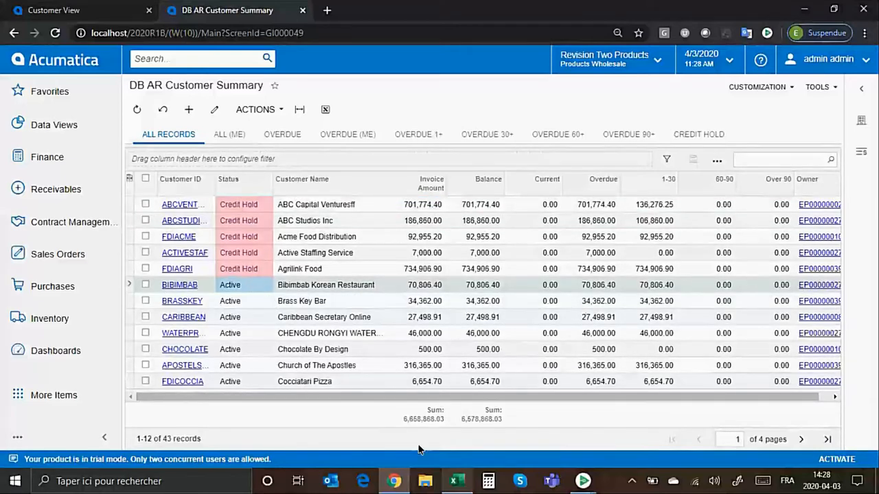
Switch to the exported Excel workbook, examine its data connection and refresh commands, and return to Acumatica.
click(460, 489)
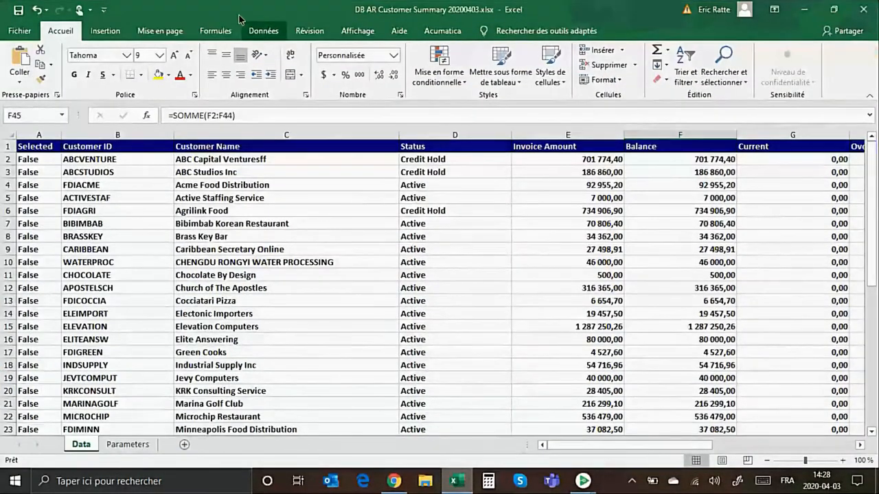
click(264, 31)
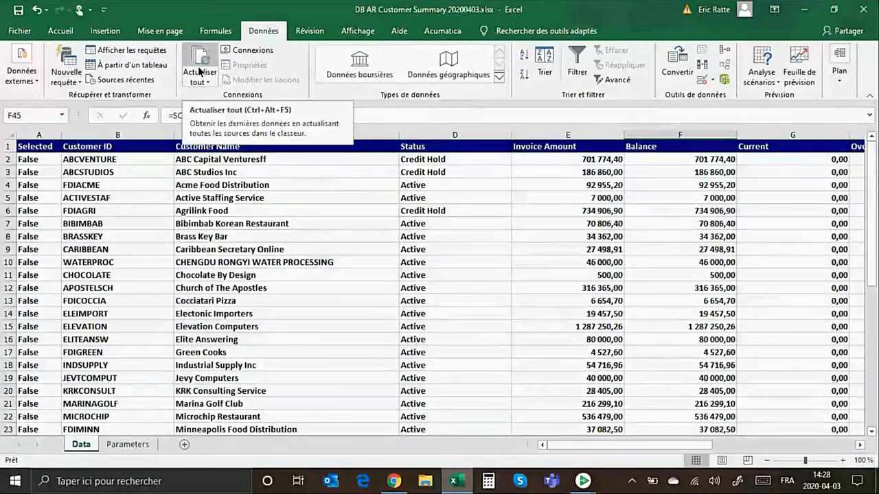
click(803, 9)
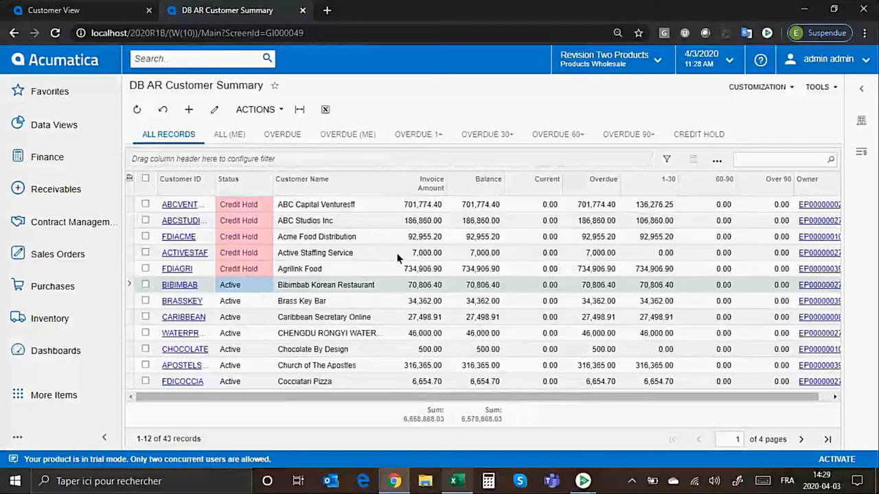
Open the list's generic inquiry definition for editing, copy the DB-ARCustSummary inquiry, and return to the customer list.
click(773, 95)
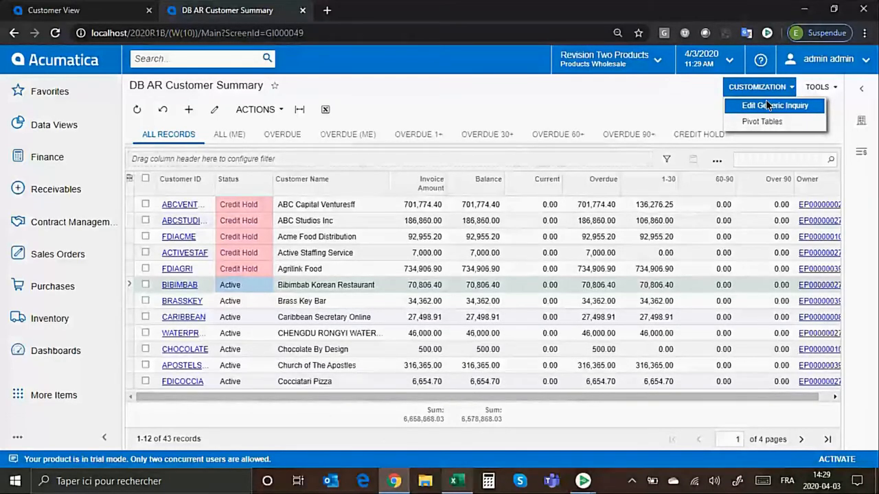
click(767, 105)
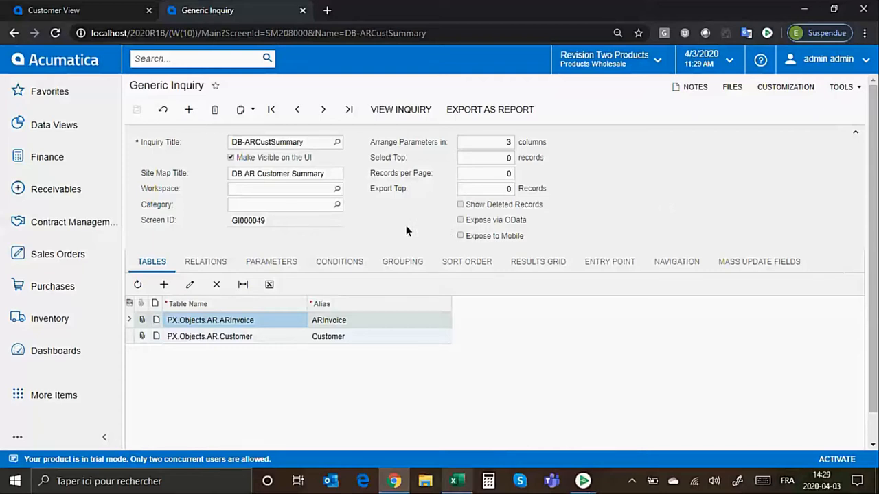
click(251, 113)
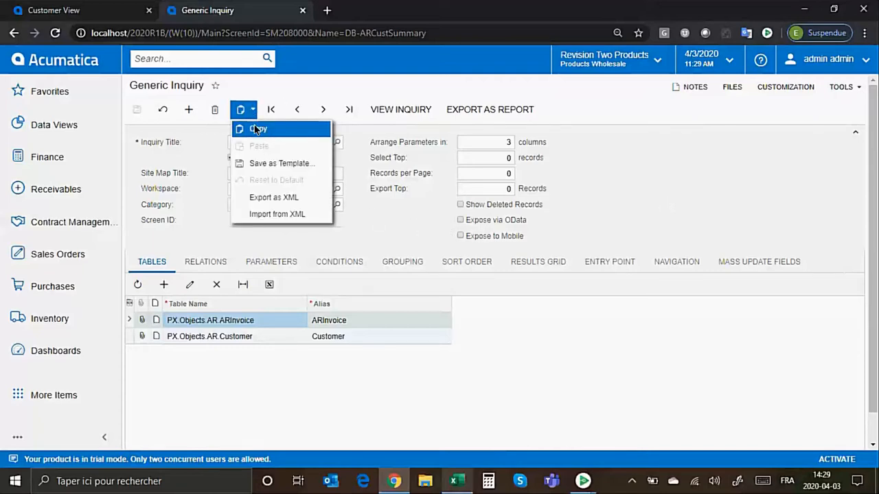
click(258, 130)
click(188, 142)
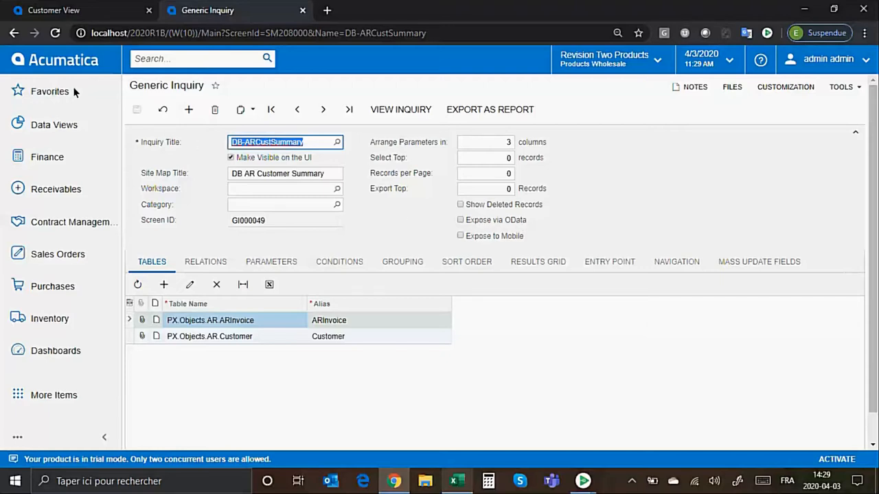
click(11, 32)
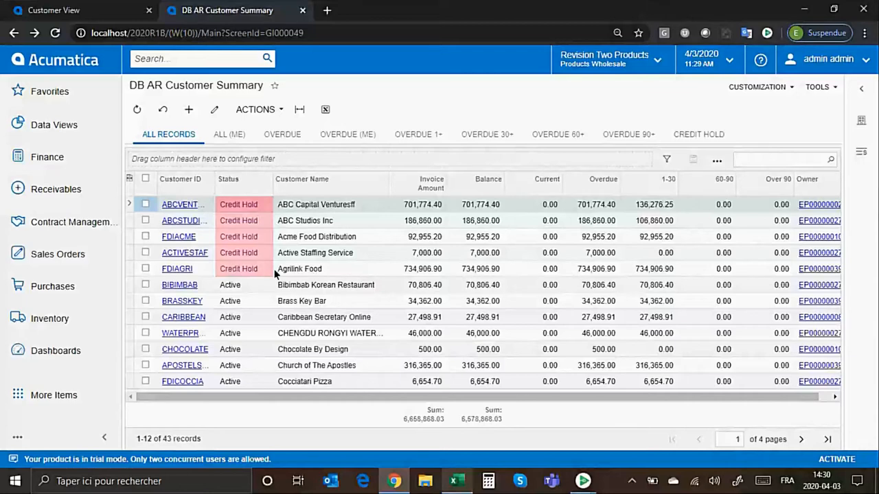
Filter the customer list to Active status and save the filter as Active.
click(235, 285)
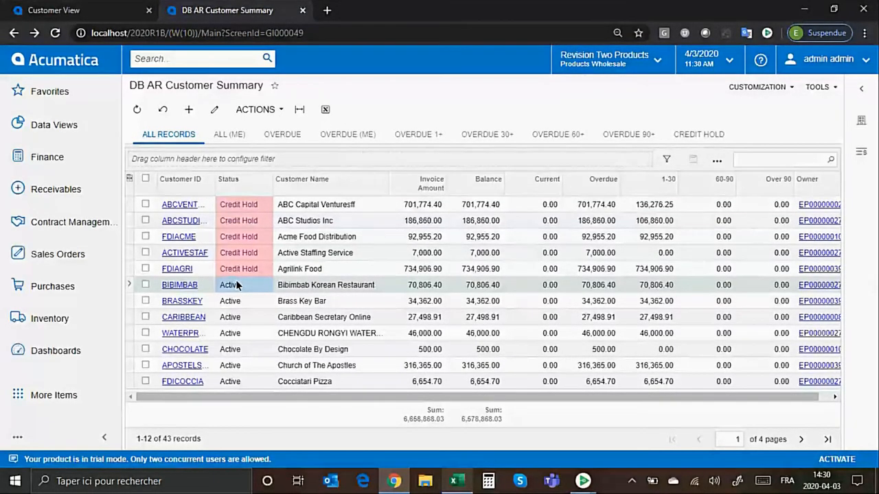
key(shift+f)
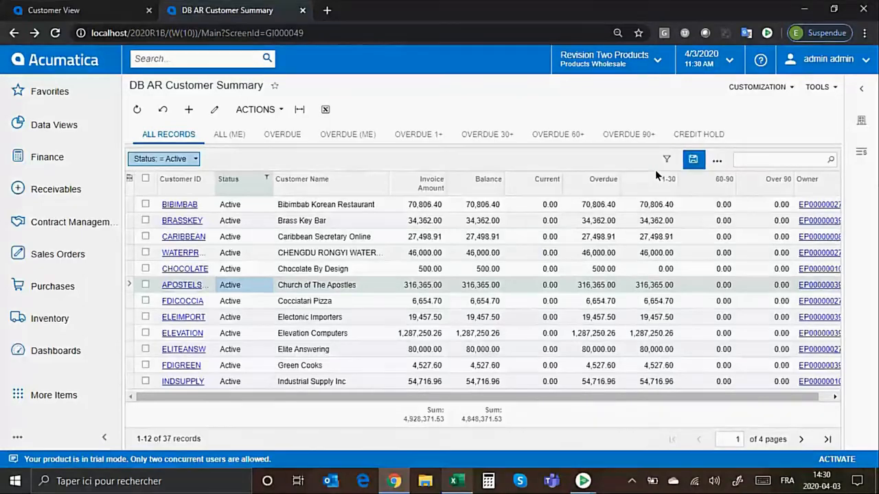
click(692, 159)
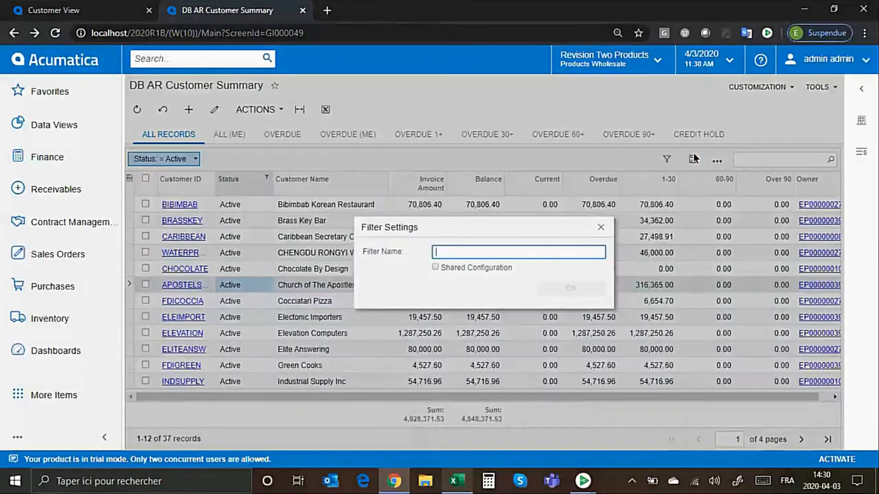
text(Active)
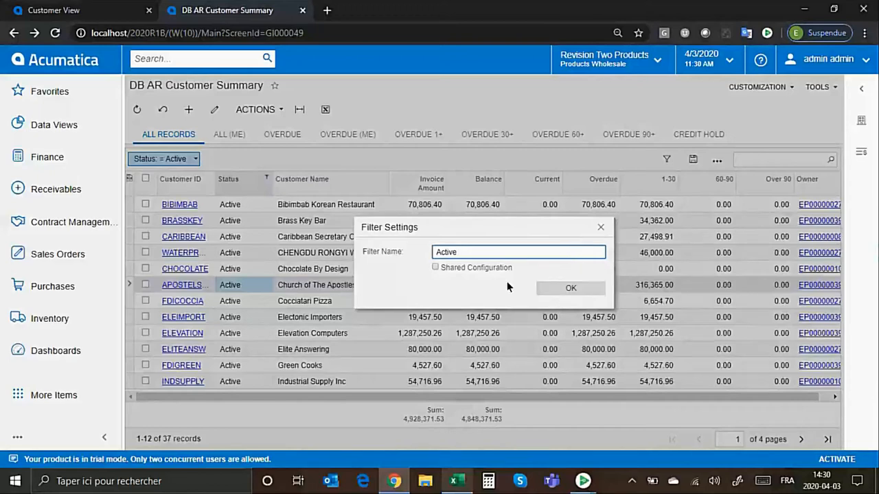
click(570, 289)
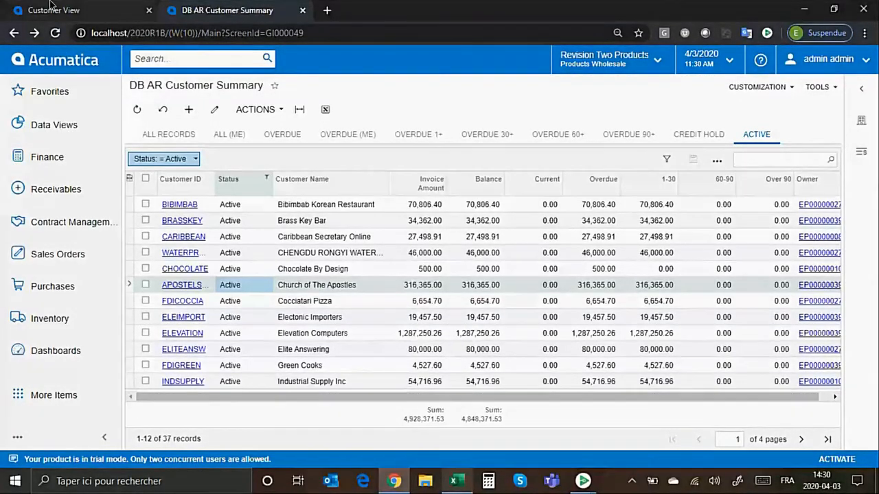
Open the Late Orders drill-down from the Customer View dashboard and review its order total, status and date columns.
click(80, 7)
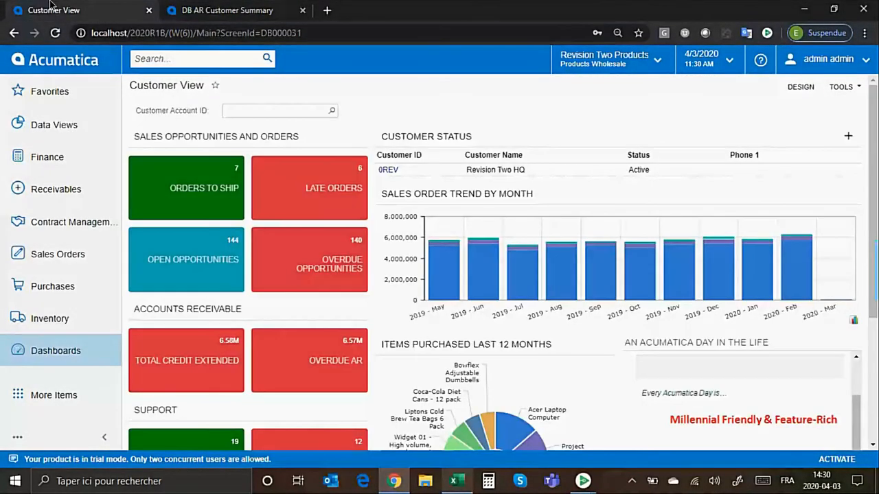
click(348, 187)
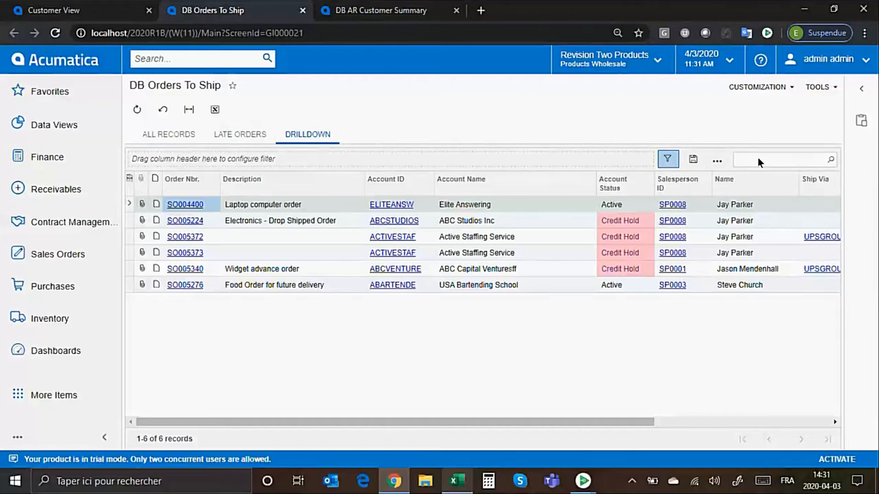
click(718, 162)
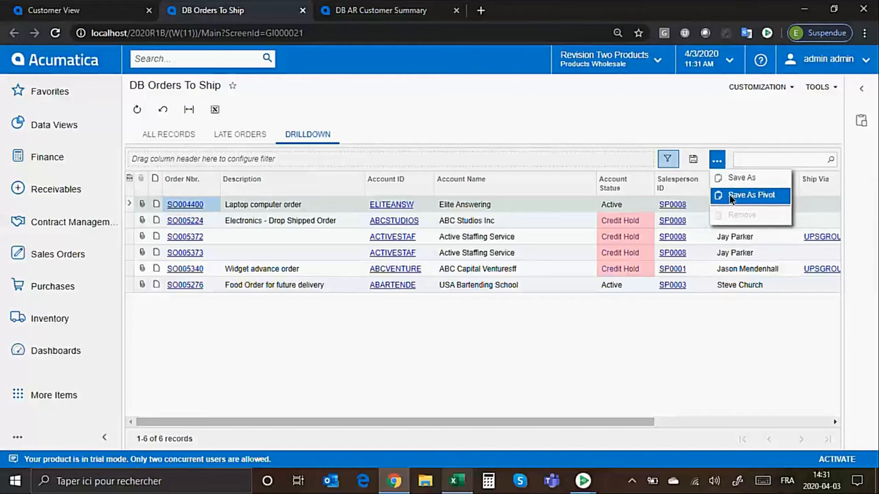
click(751, 420)
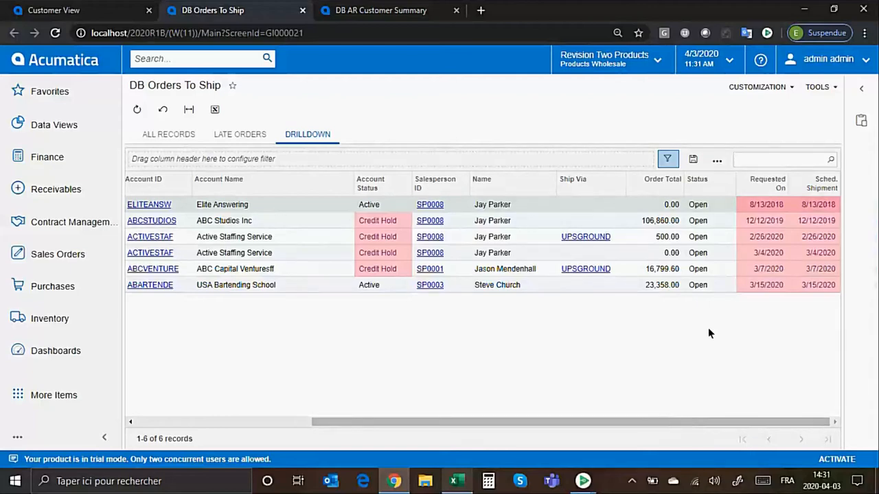
Save the late orders list as a pivot named Orders per customer.
click(716, 161)
click(717, 159)
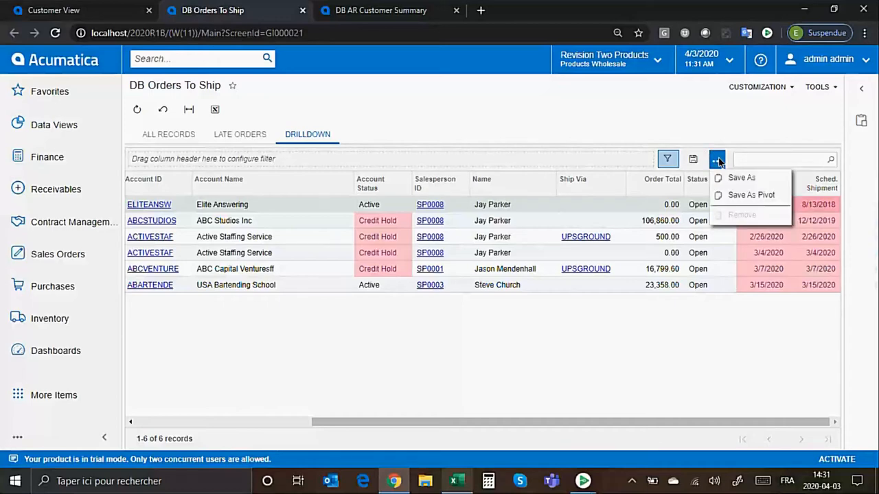
click(730, 195)
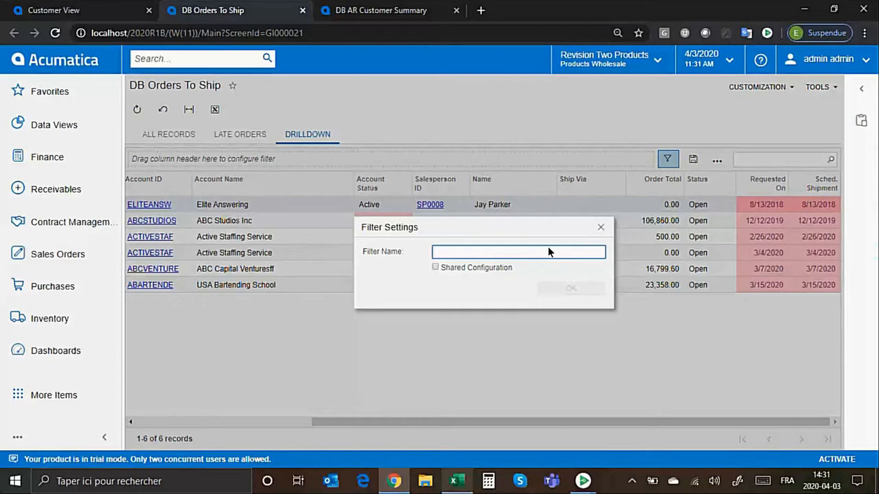
text(Order)
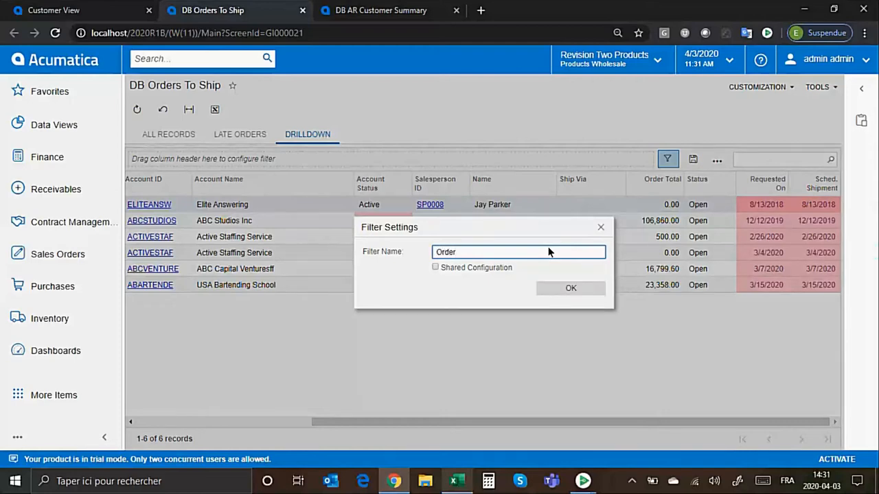
text(s per custoner)
key(BackSpace)
key(BackSpace)
key(BackSpace)
key(BackSpace)
text(omer)
click(569, 288)
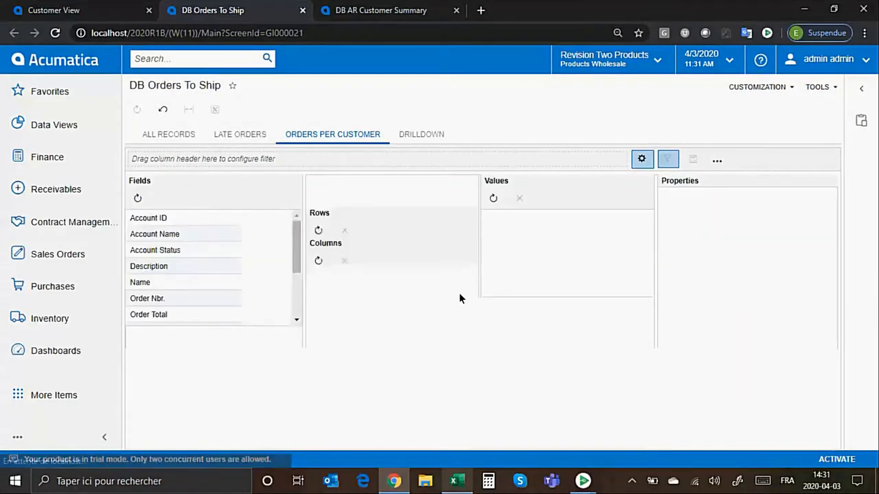
Build the pivot with Account Name as rows, Requested On rounded to Quarters as columns, and Order Total as values.
drag(196, 234, 377, 229)
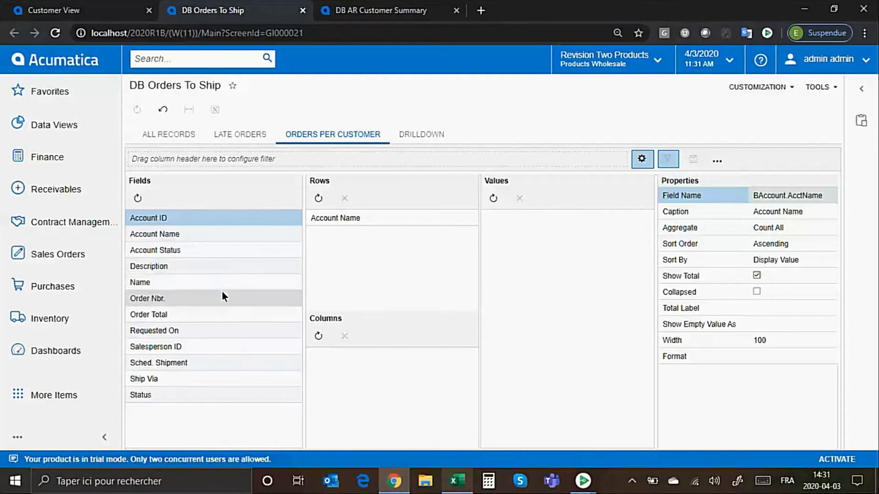
mouse_move(206, 331)
mouse_down()
mouse_move(419, 332)
mouse_move(390, 356)
mouse_move(396, 353)
mouse_up()
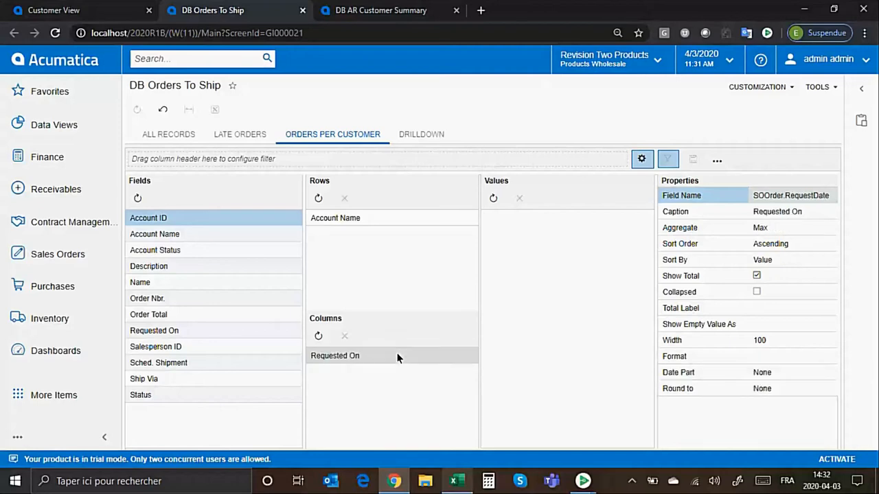
click(825, 389)
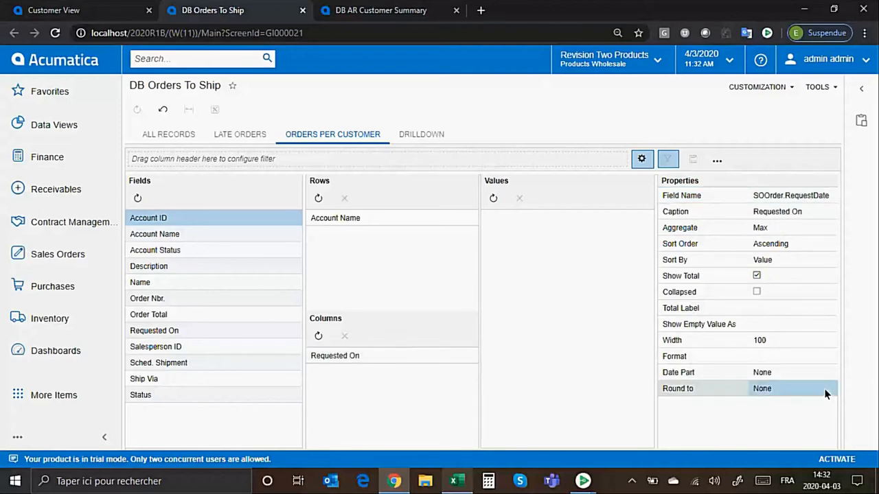
click(826, 389)
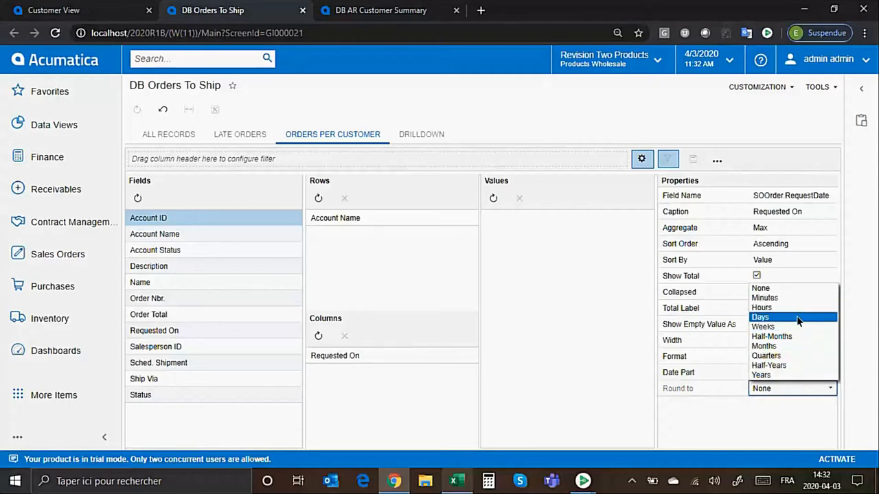
click(772, 357)
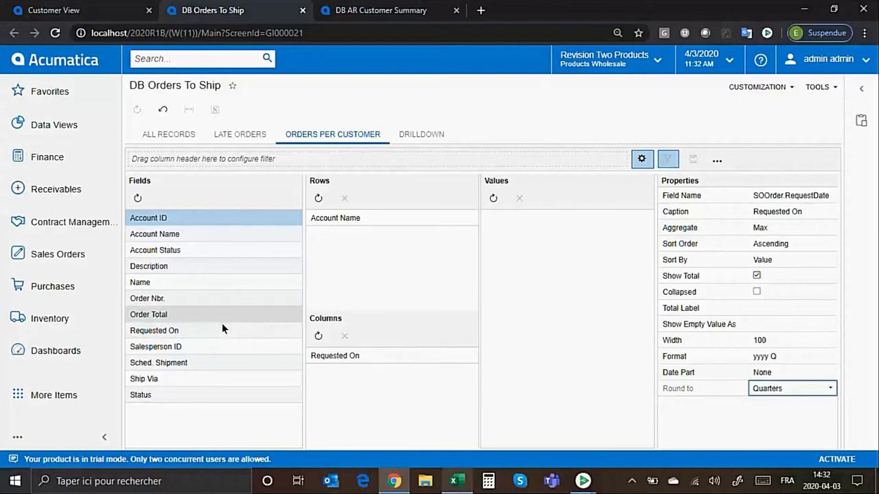
drag(220, 311, 580, 227)
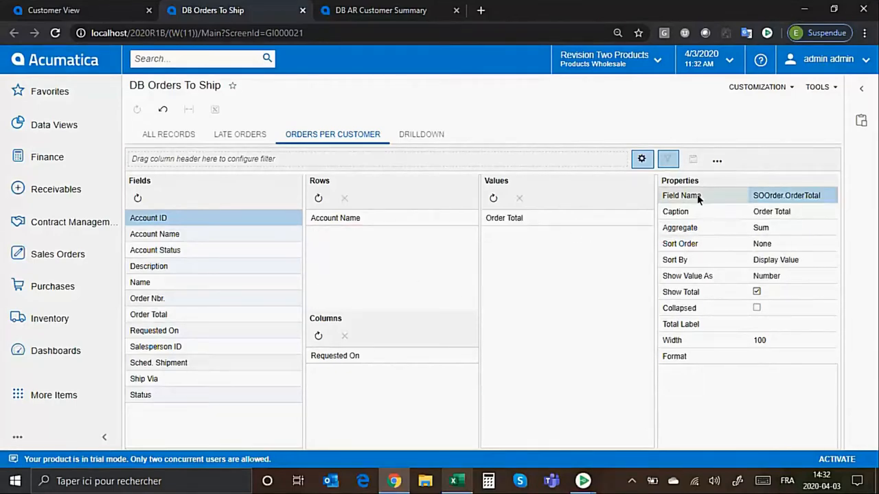
click(644, 159)
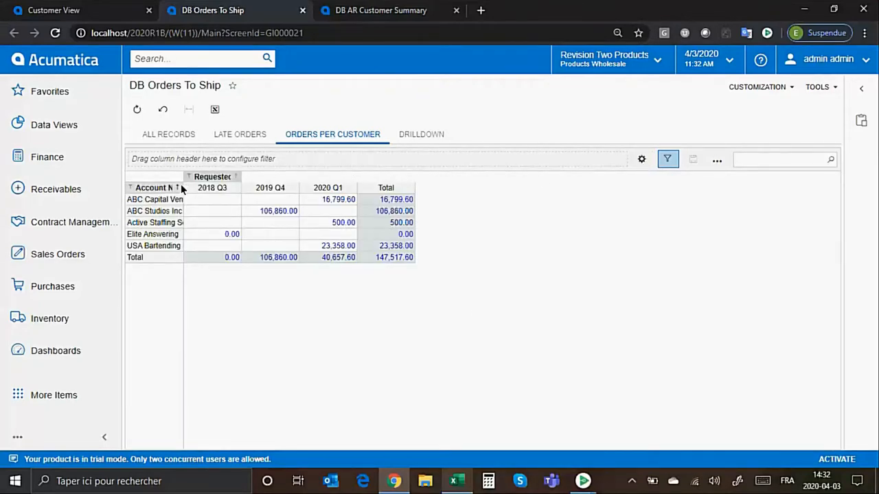
Widen the pivot's Account Name column, inspect the order behind ABC Capital Venturesff's 2020 Q1 amount, and return to the pivot.
drag(180, 185, 209, 189)
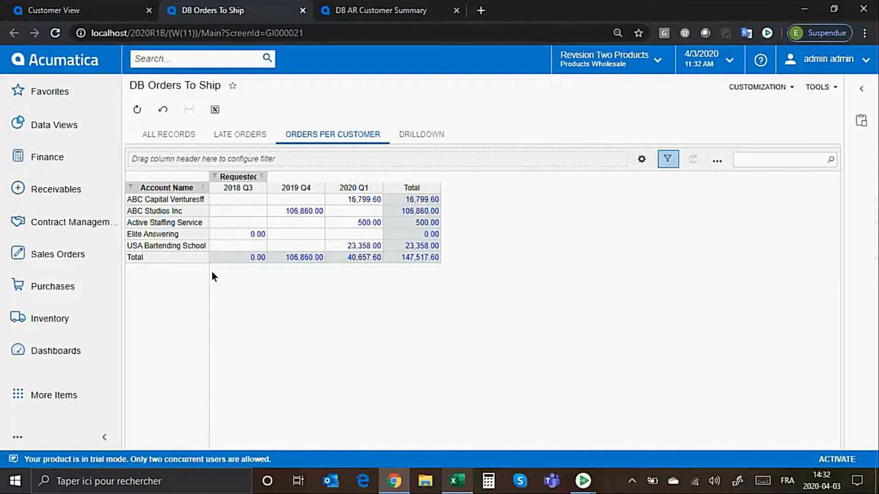
click(356, 205)
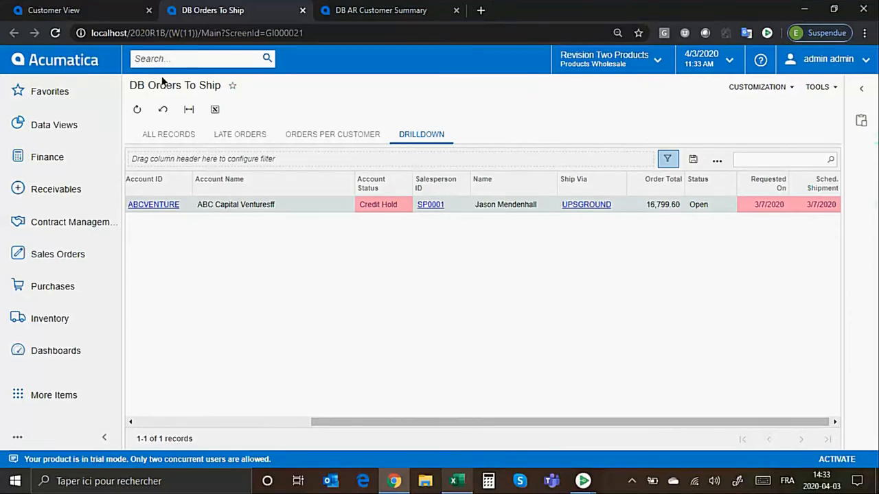
click(319, 134)
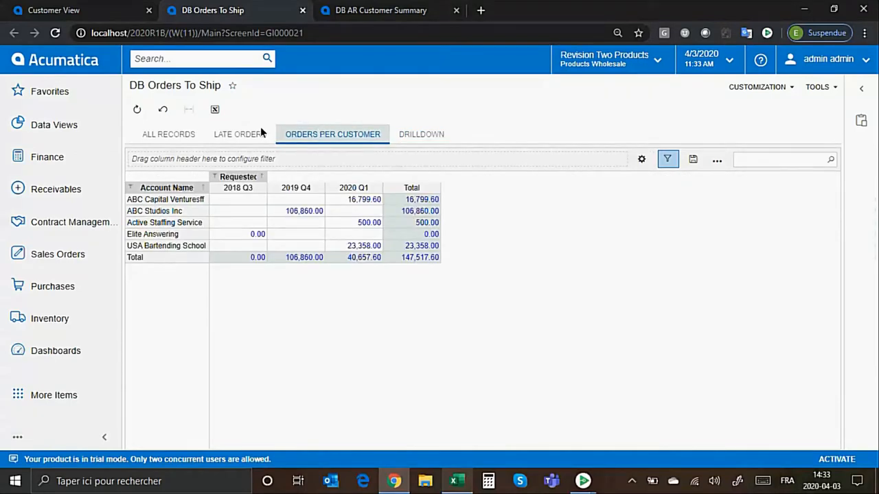
Add the DB Orders To Ship inquiry to the favorites and look through the Favorites list.
click(235, 86)
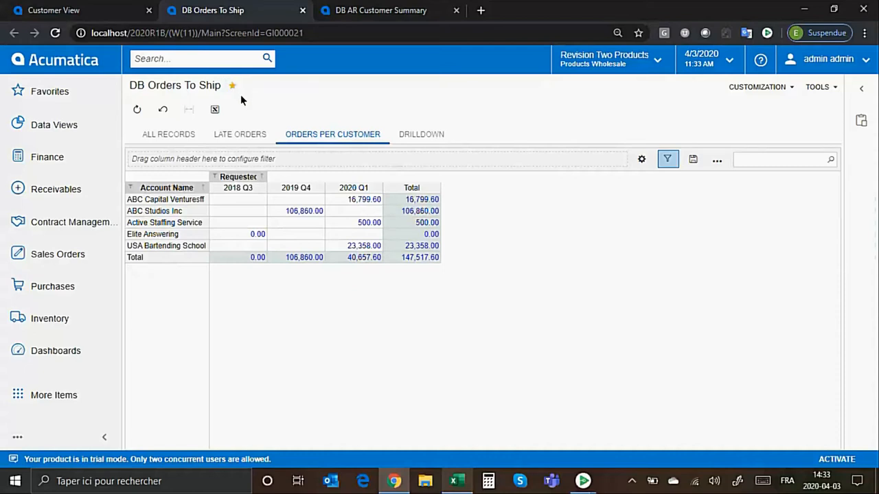
click(77, 86)
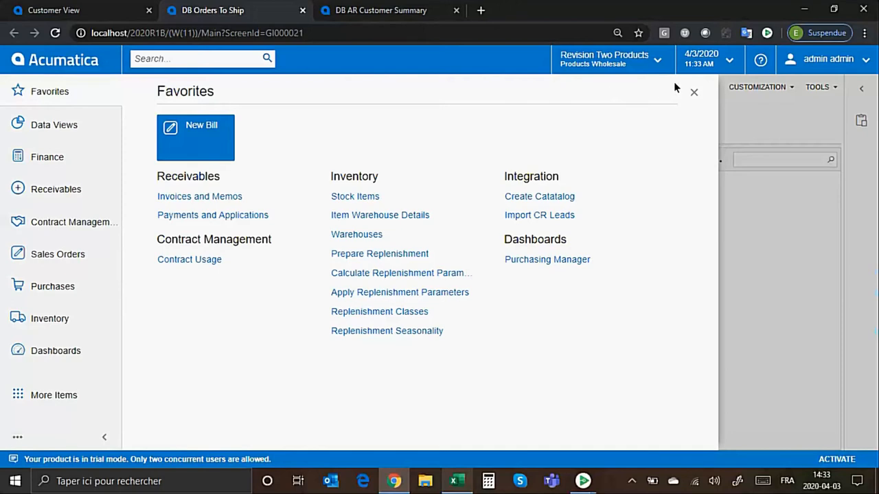
click(694, 94)
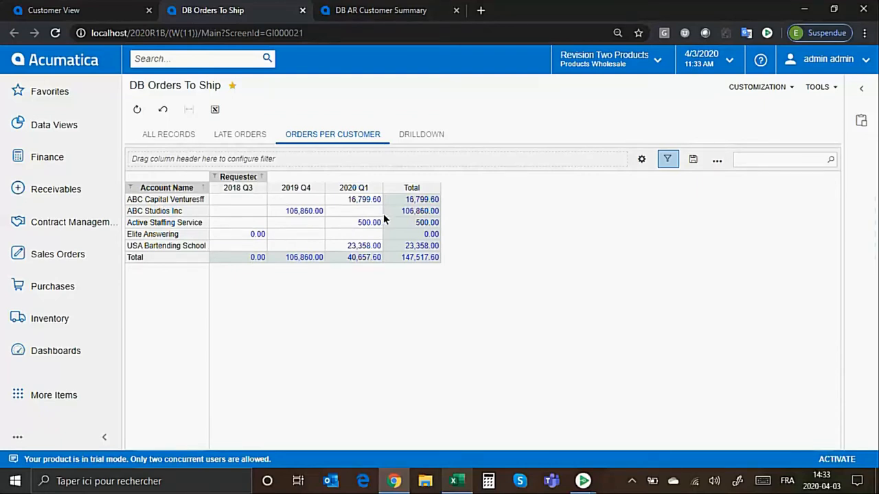
Return to the Customer View dashboard, review the widget types available in design mode, and leave design mode without adding one.
click(67, 63)
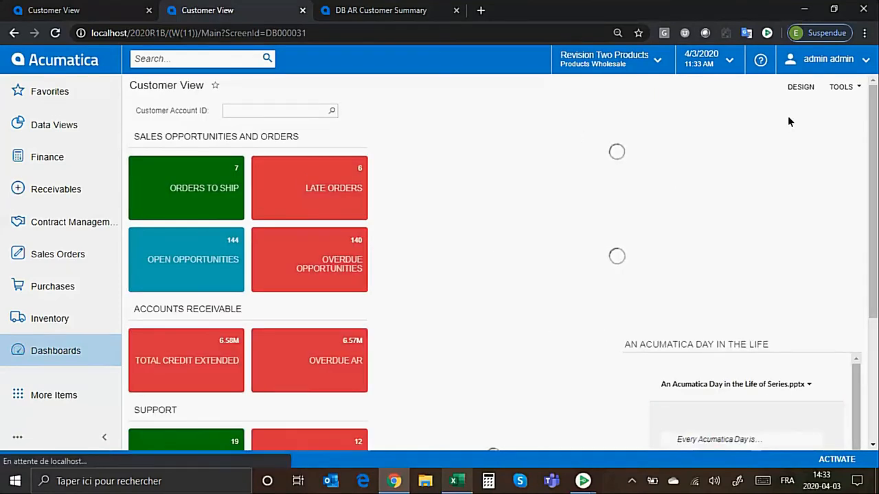
click(808, 88)
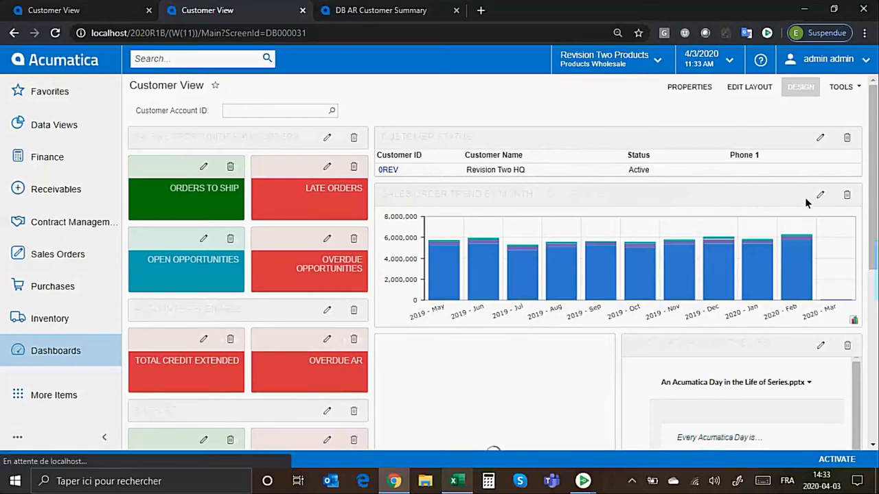
scroll(505, 289, down, 5)
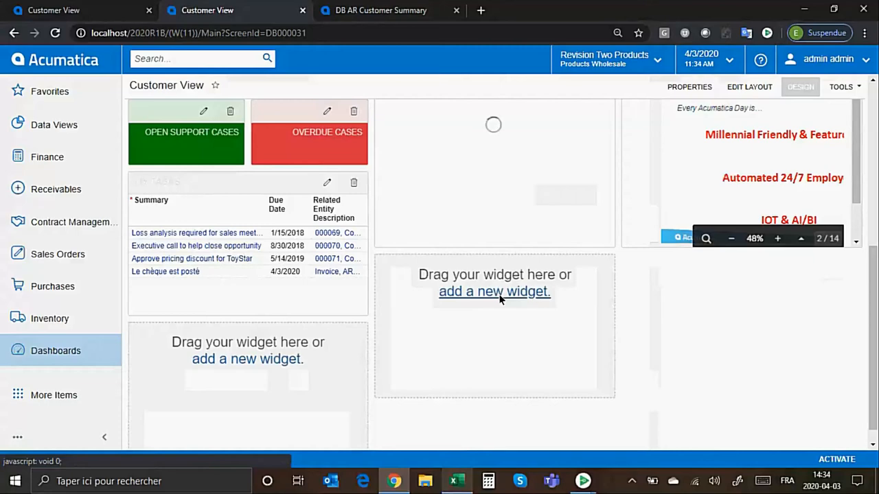
click(500, 298)
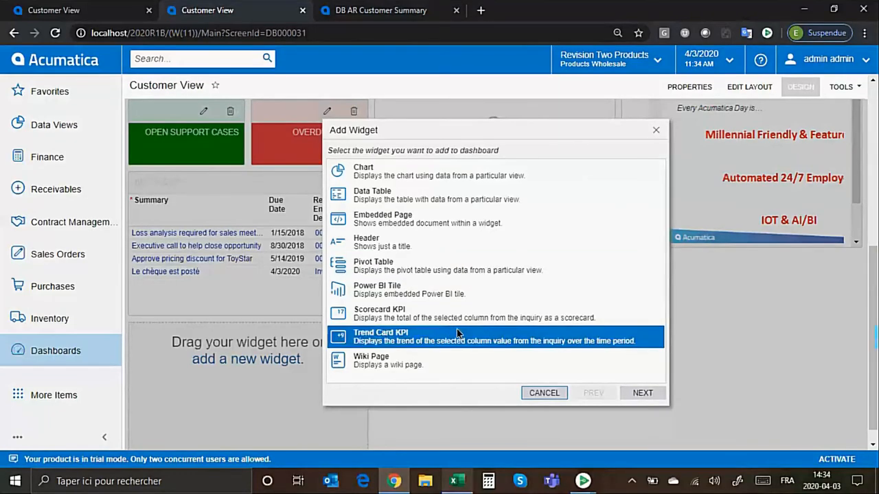
click(542, 393)
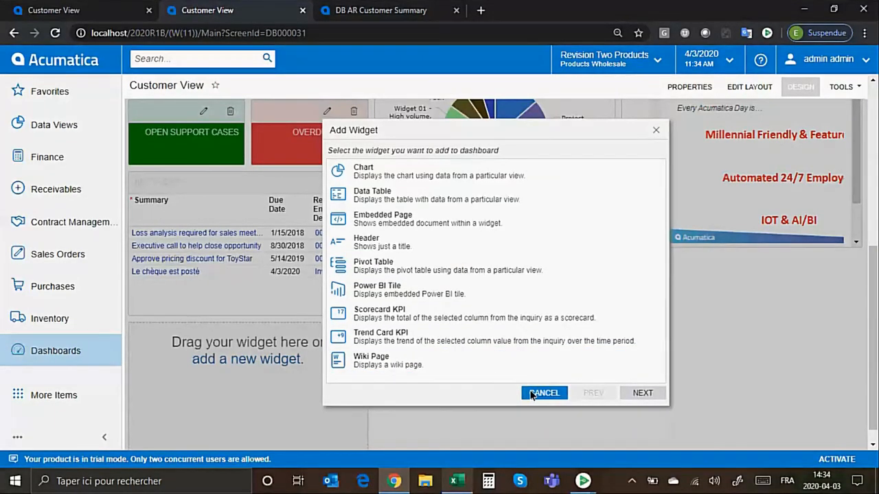
click(802, 90)
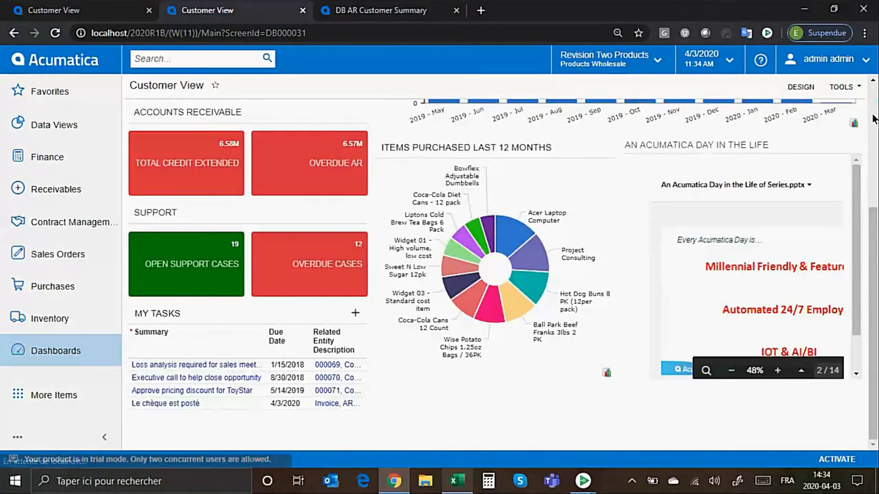
Look over the Customer View dashboard's widgets and switch back to the DB AR Customer Summary list.
scroll(873, 116, up, 3)
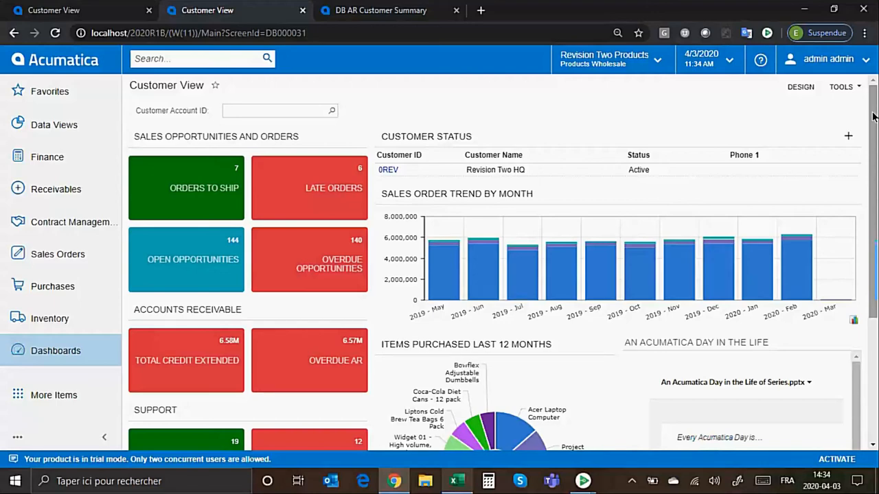
drag(873, 117, 877, 220)
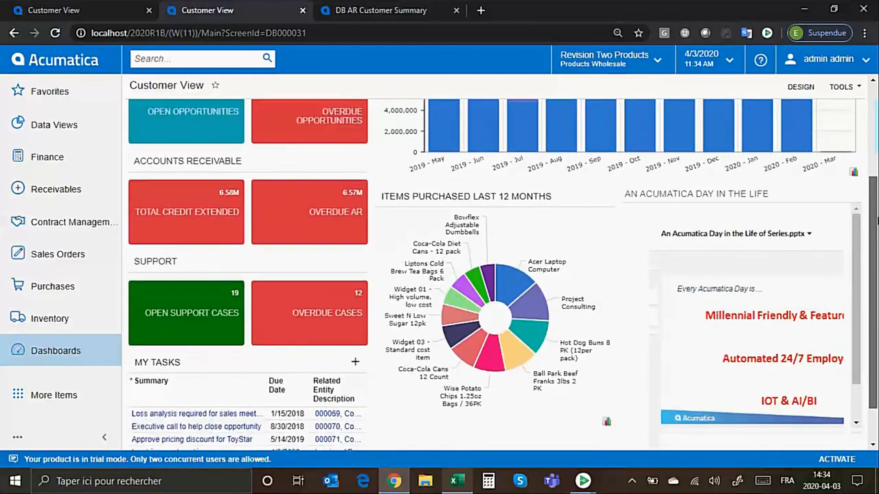
scroll(877, 220, down, 1)
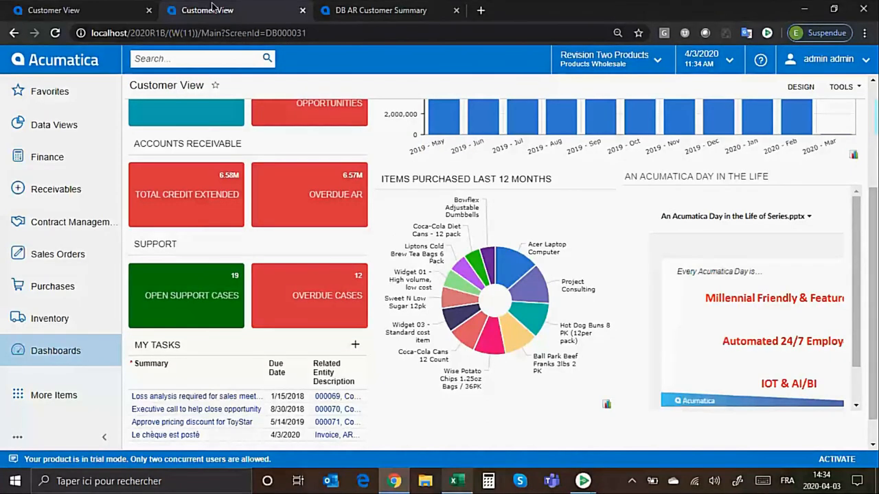
click(358, 14)
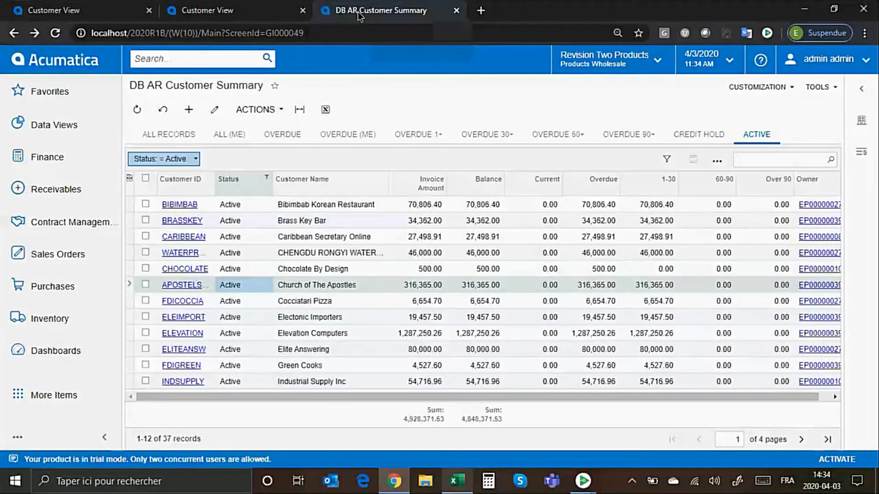